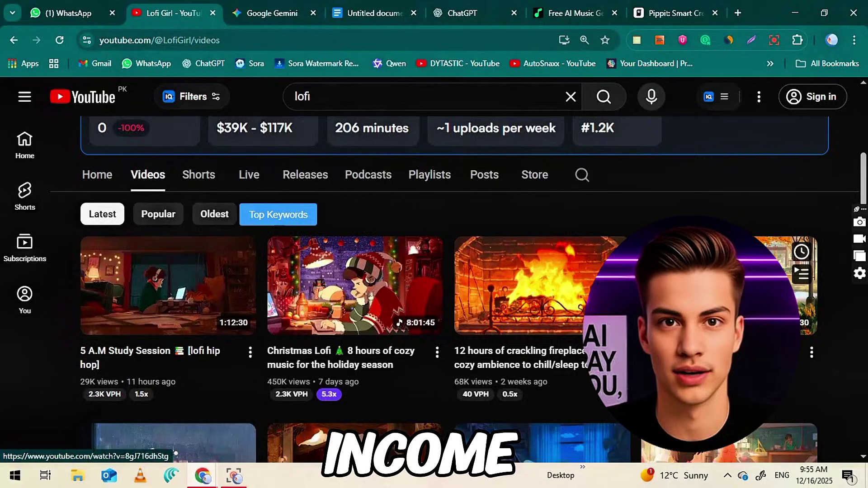
# Step: Browse the Lofi Girl channel, opening the Halloween 2025 video and the Videos list
pyautogui.scroll(-4, 434, 271)
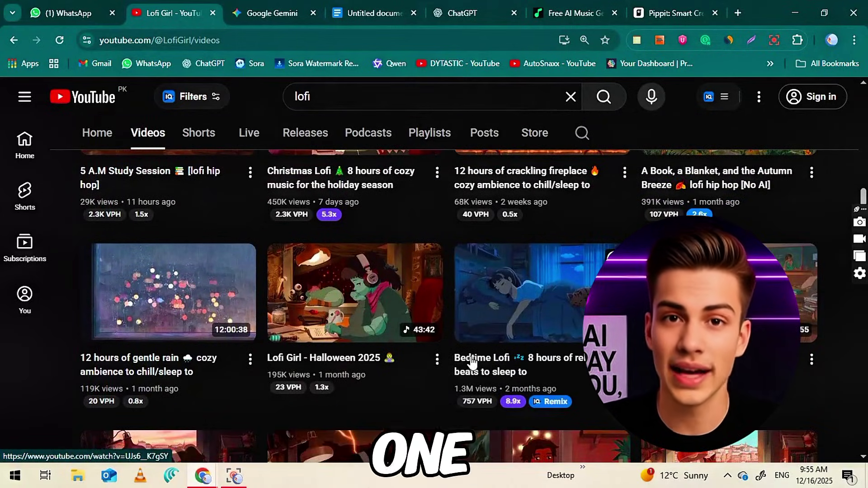
pyautogui.click(409, 365)
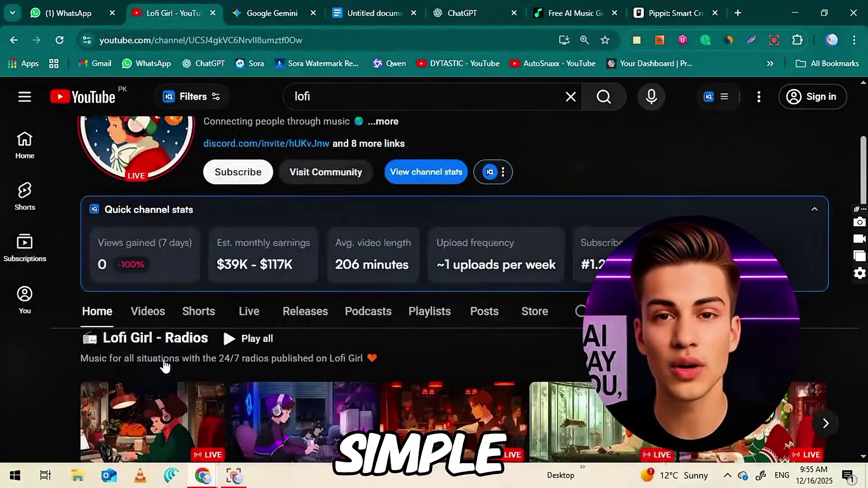
pyautogui.scroll(-1, 164, 343)
pyautogui.click(148, 287)
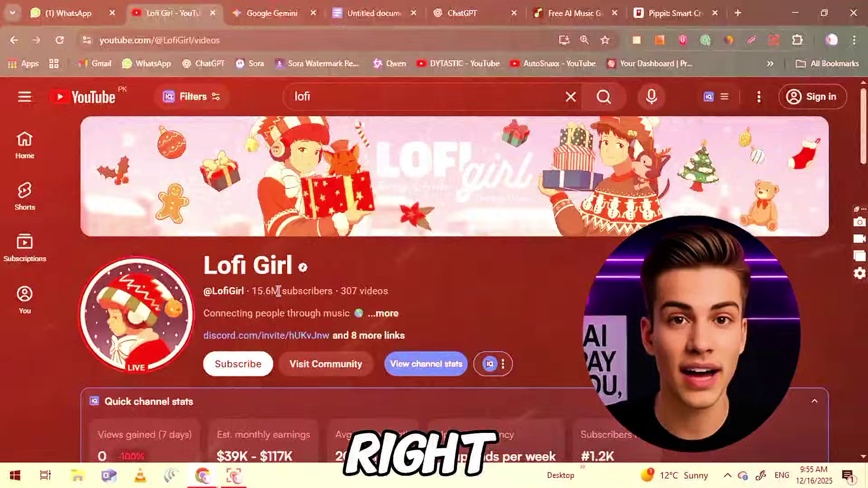
pyautogui.scroll(-5, 278, 291)
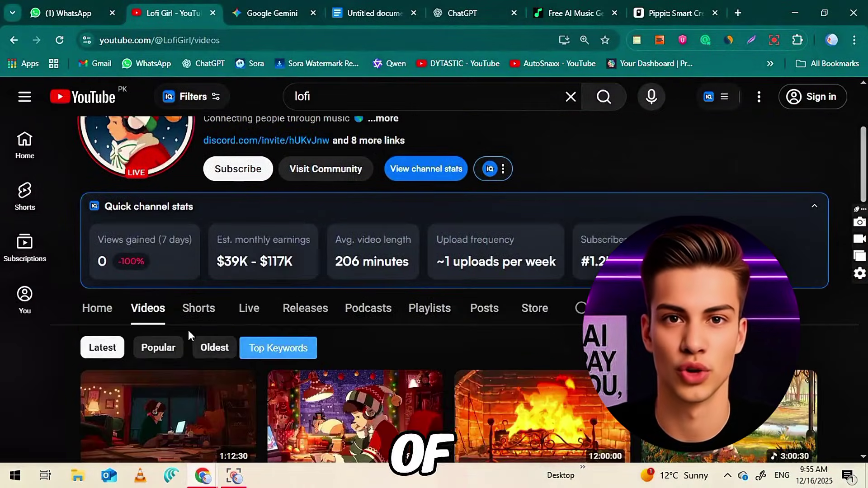
pyautogui.scroll(-3, 188, 330)
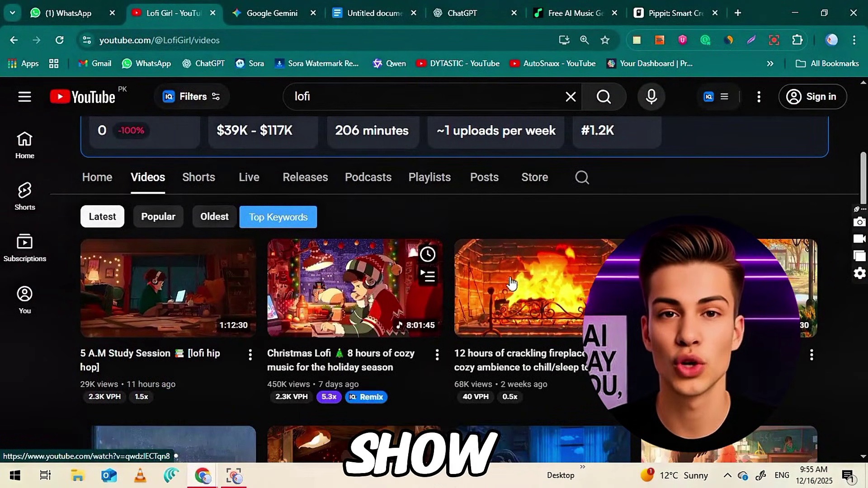
pyautogui.scroll(-4, 188, 317)
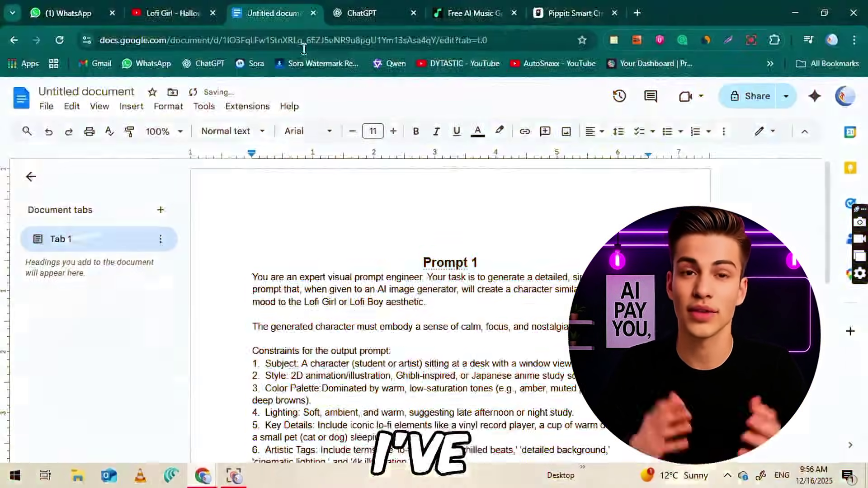
# Step: Select Prompt 1 through its Target Output line in the Google Doc
pyautogui.scroll(-2, 398, 235)
pyautogui.scroll(3, 311, 296)
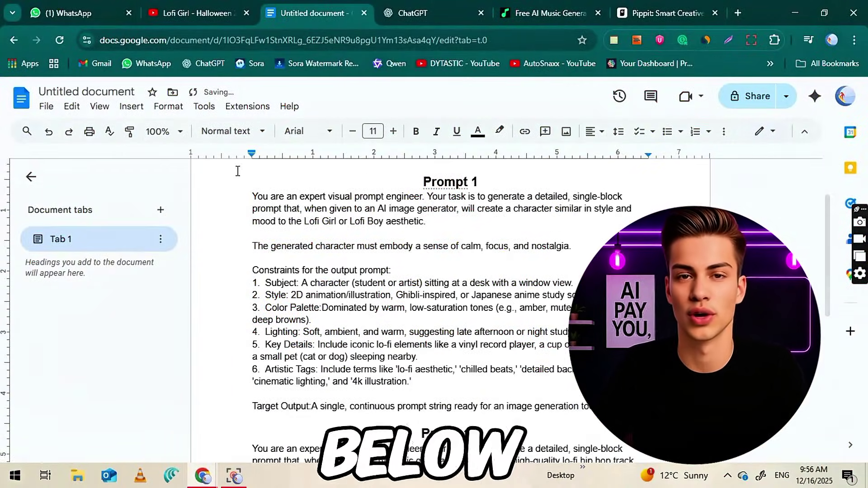
pyautogui.moveTo(379, 265); pyautogui.dragTo(493, 409)
# Step: Send Prompt 1 to ChatGPT and copy the generated lo-fi study scene prompt
pyautogui.rightClick(359, 398)
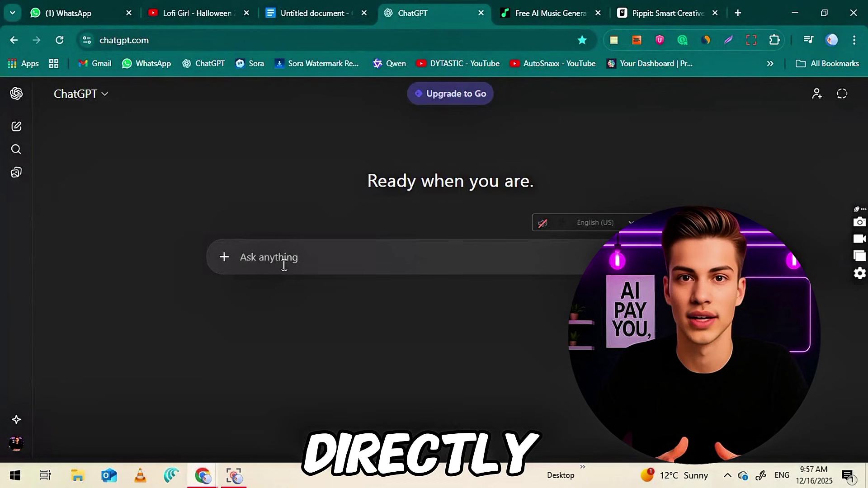
pyautogui.hotkey('ctrl', 'v')
pyautogui.press('Return')
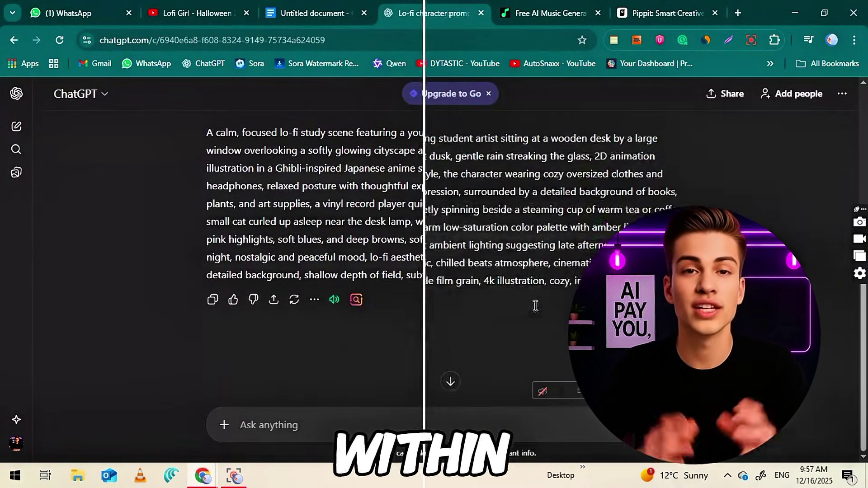
pyautogui.tripleClick(392, 234)
pyautogui.rightClick(392, 234)
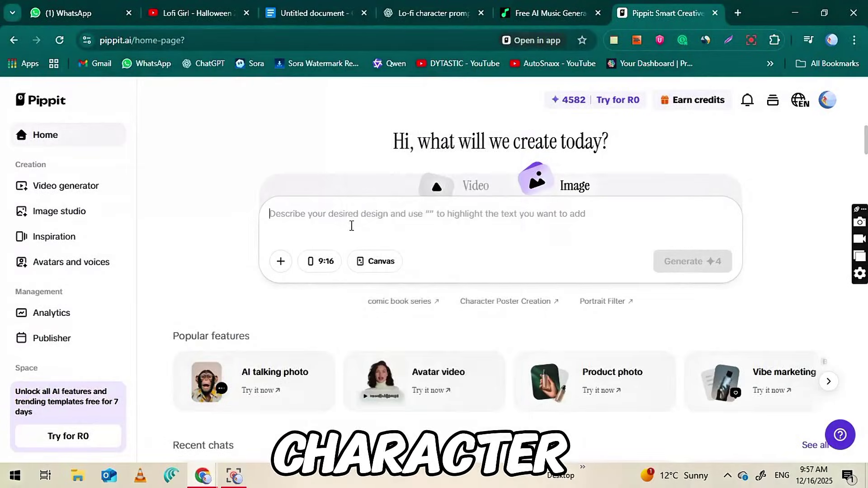
# Step: Paste the lo-fi study scene prompt into Pippit and generate images at 16:9
pyautogui.rightClick(351, 224)
pyautogui.click(388, 290)
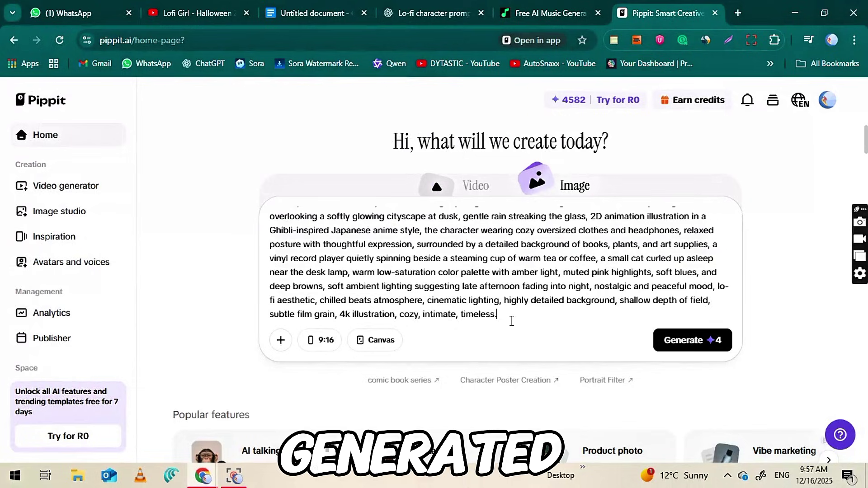
pyautogui.click(322, 341)
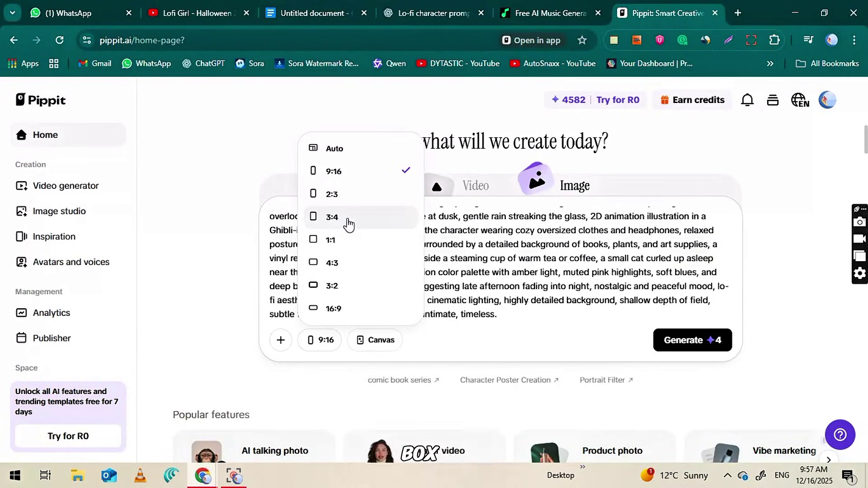
pyautogui.click(335, 308)
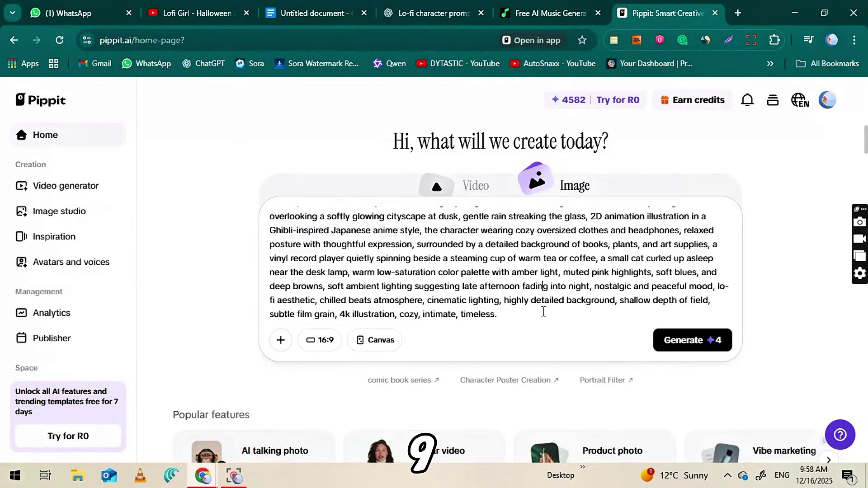
pyautogui.click(687, 345)
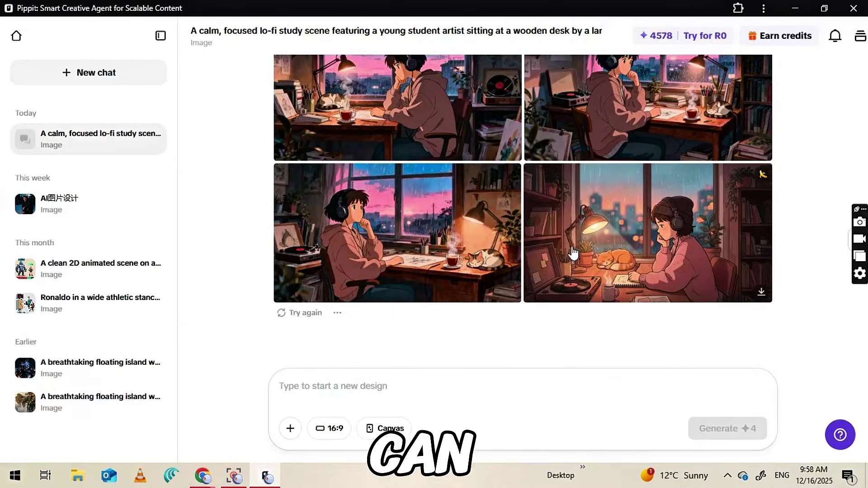
# Step: Regenerate the lo-fi study desk image set and look over the new results
pyautogui.click(296, 313)
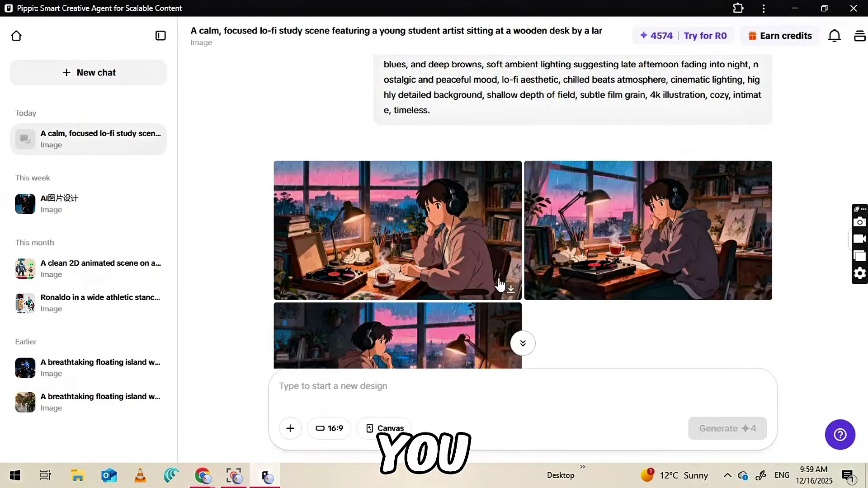
pyautogui.scroll(2, 530, 246)
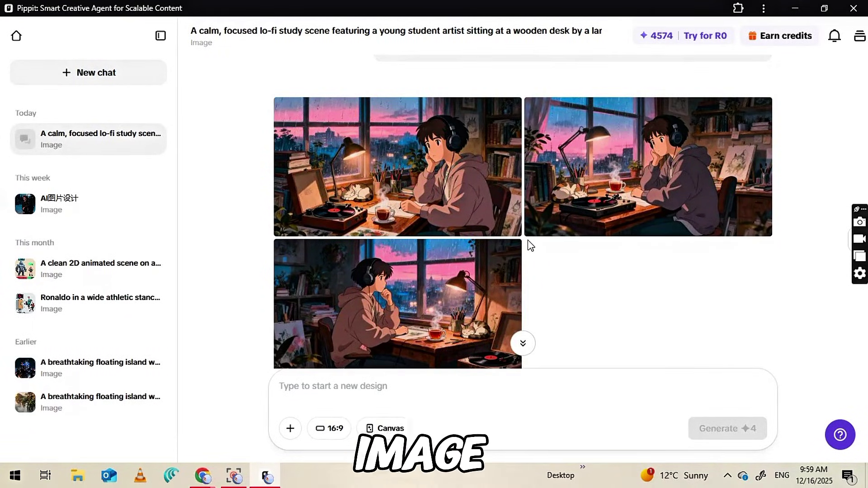
pyautogui.moveTo(498, 233)
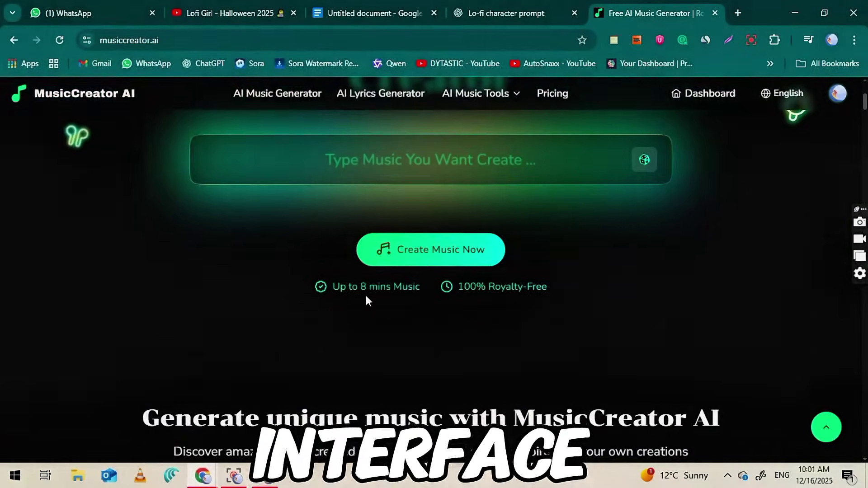
# Step: Open MusicCreator AI's AI Music Generator from the home page
pyautogui.scroll(-3, 407, 307)
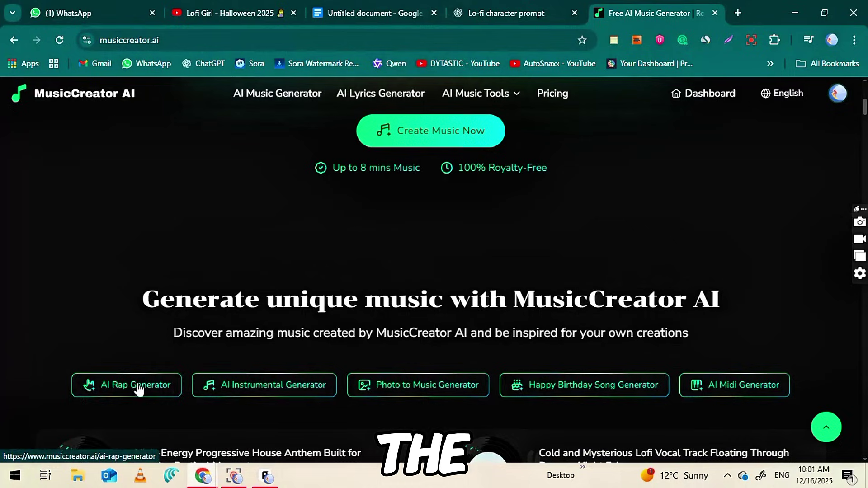
pyautogui.scroll(5, 688, 375)
pyautogui.scroll(-1, 436, 378)
pyautogui.click(415, 332)
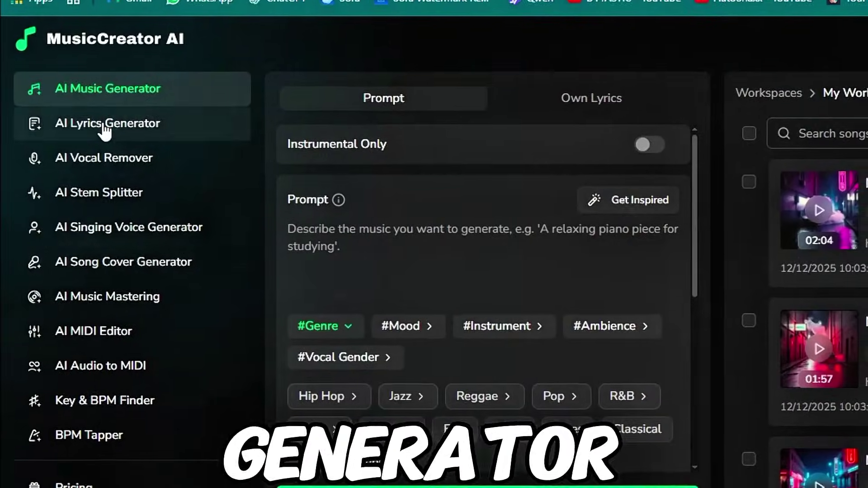
# Step: Tour the sidebar tools, from AI Lyrics Generator through MIDI tools down to BPM Tapper
pyautogui.click(74, 134)
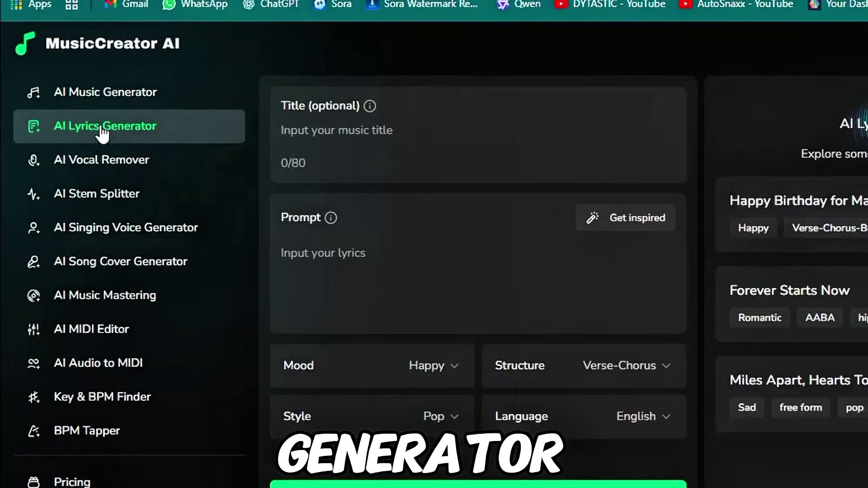
pyautogui.click(56, 173)
pyautogui.click(75, 228)
pyautogui.click(104, 261)
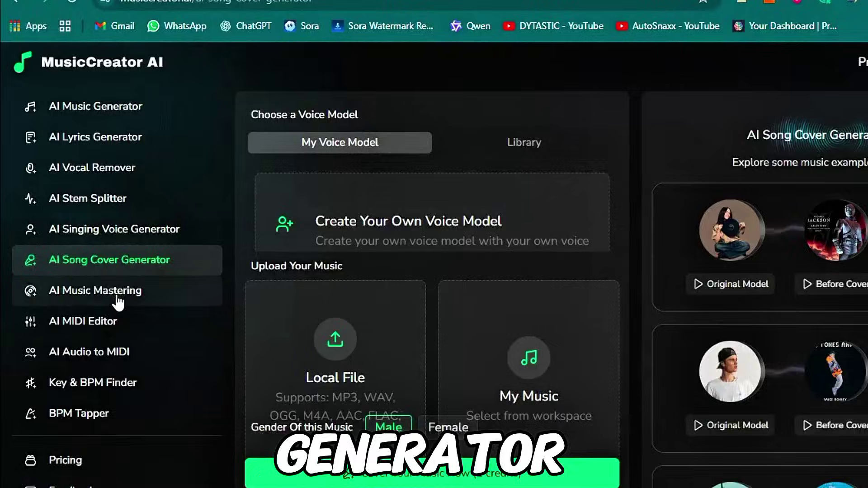
pyautogui.click(118, 295)
pyautogui.click(112, 317)
pyautogui.click(111, 347)
pyautogui.click(102, 408)
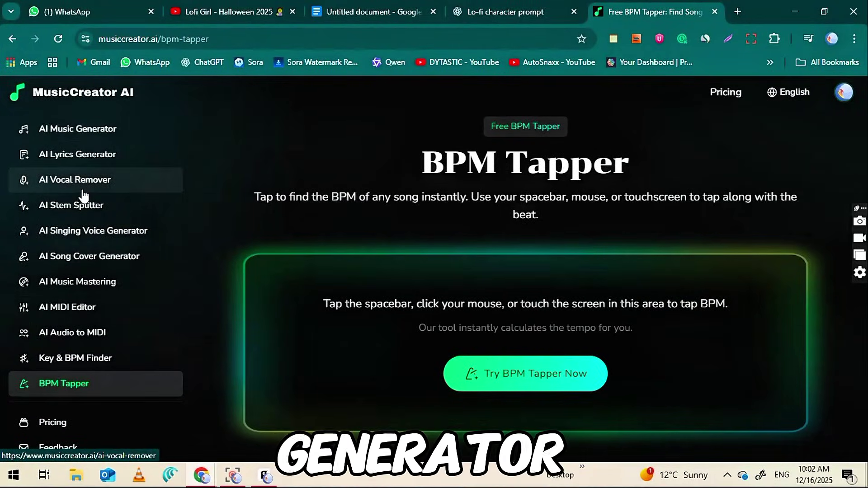
# Step: Copy Prompt 2 from the Google Doc and return to the Lo-fi character prompt chat
pyautogui.click(83, 132)
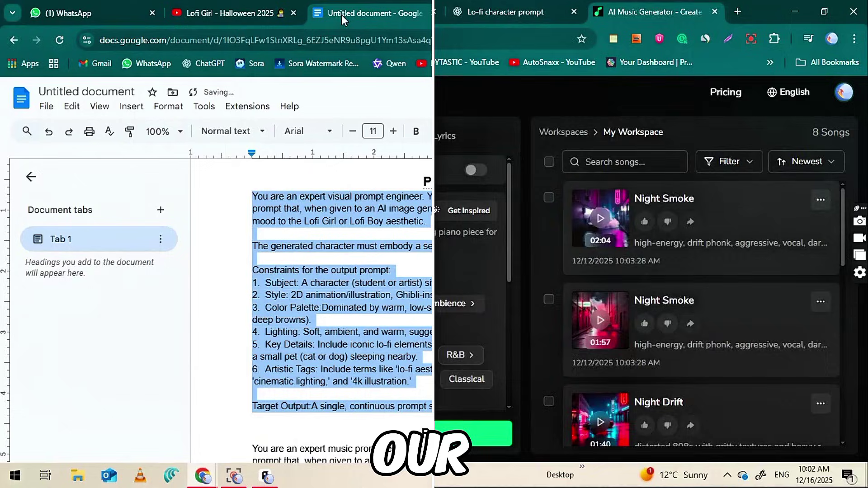
pyautogui.scroll(-5, 318, 235)
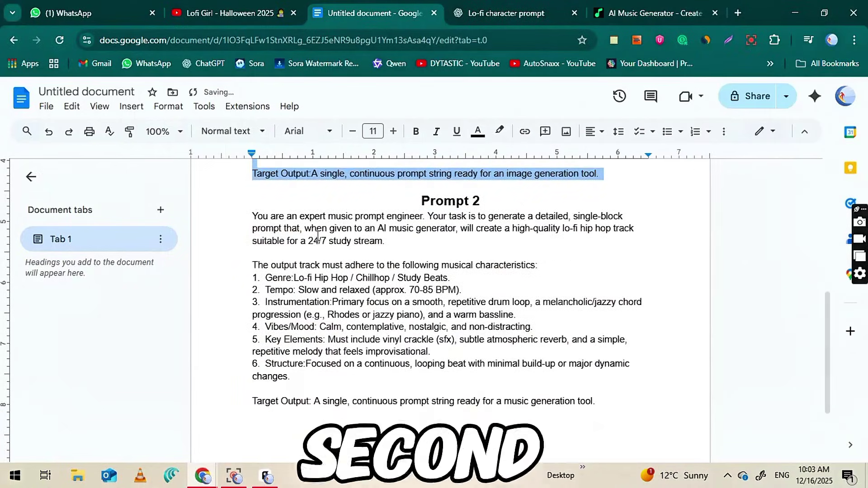
pyautogui.moveTo(254, 219); pyautogui.dragTo(607, 413)
pyautogui.rightClick(372, 132)
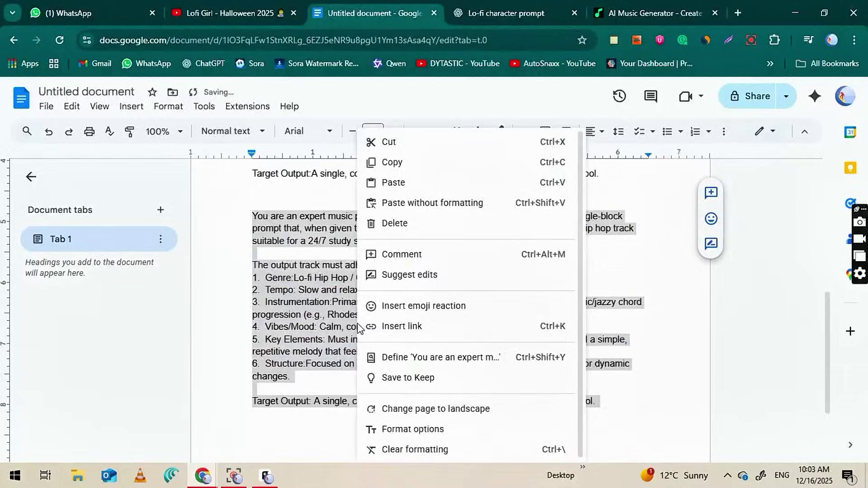
pyautogui.click(388, 161)
pyautogui.click(506, 12)
# Step: Send Prompt 2 to ChatGPT to get a lo-fi hip hop / chillhop study-stream prompt
pyautogui.click(303, 412)
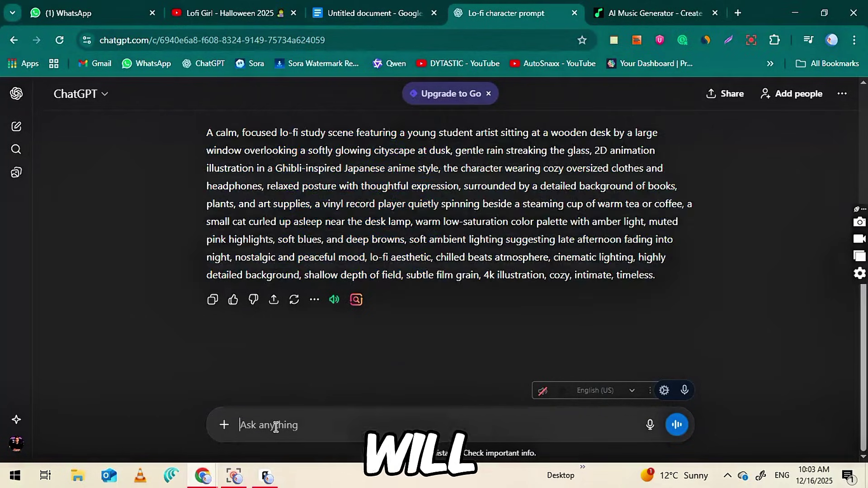
pyautogui.hotkey('ctrl', 'v')
pyautogui.scroll(-3, 643, 339)
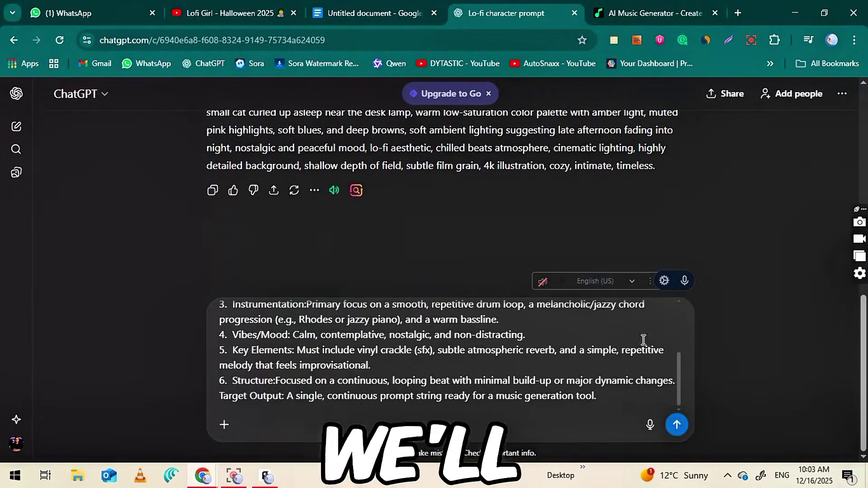
pyautogui.click(677, 424)
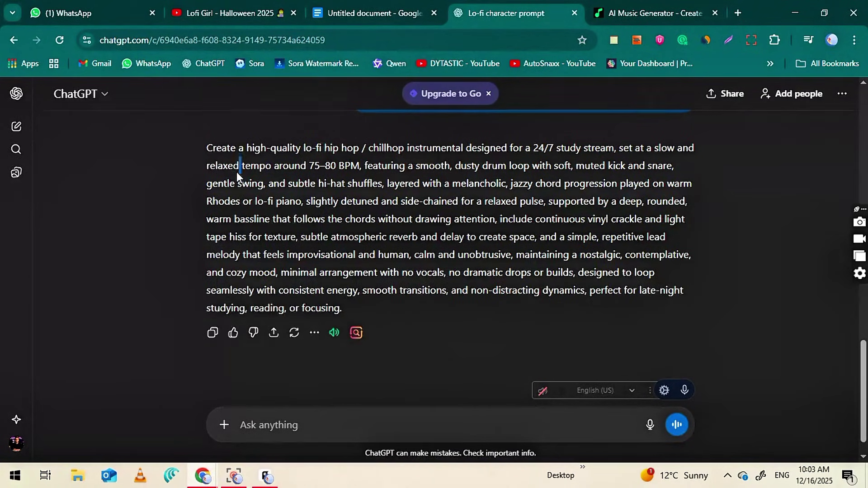
pyautogui.click(253, 300)
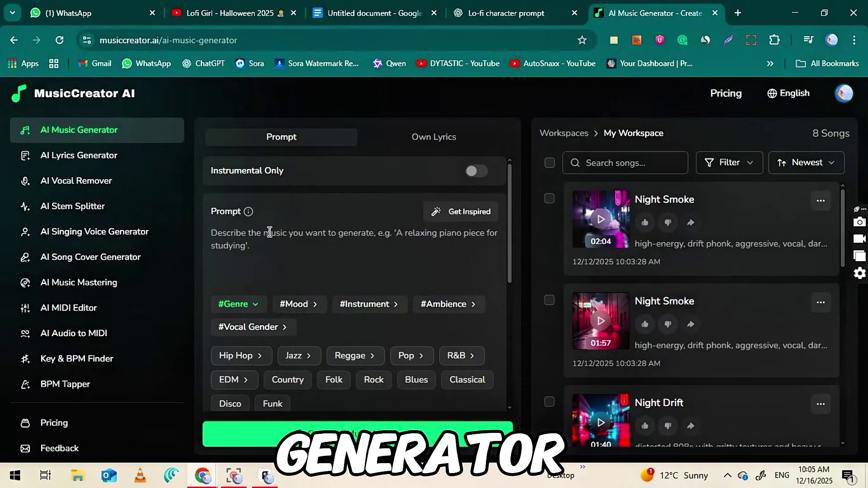
# Step: Paste the late-night rainfall lo-fi prompt into MusicCreator and expand the Hip Hop sub-genres
pyautogui.rightClick(269, 232)
pyautogui.click(296, 287)
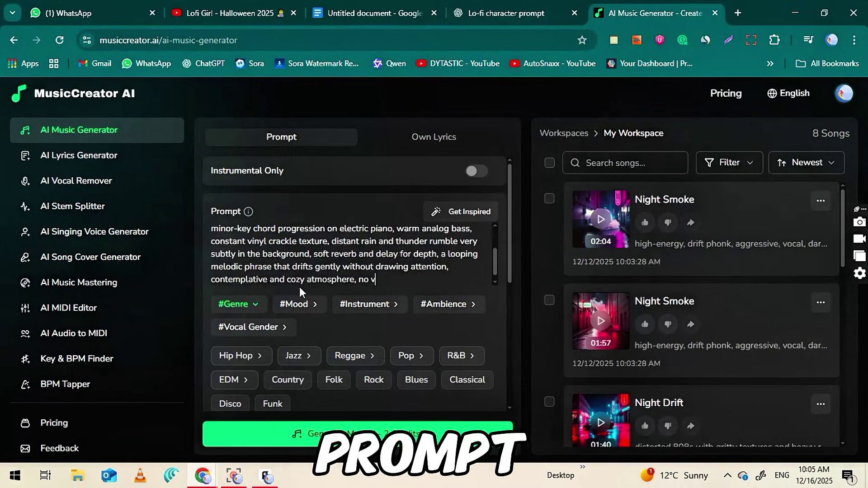
pyautogui.scroll(2, 344, 256)
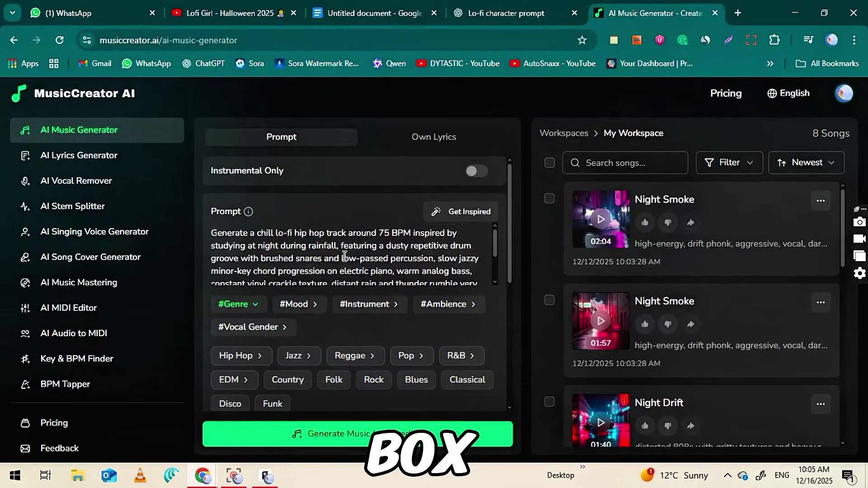
pyautogui.click(241, 359)
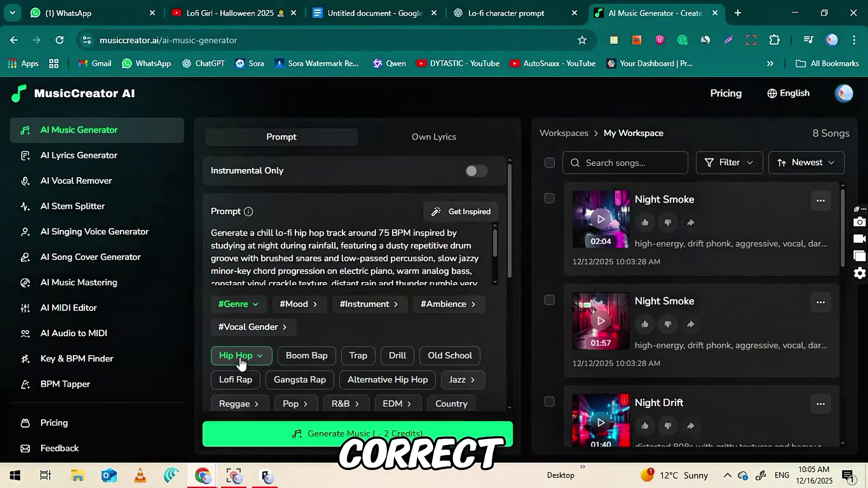
pyautogui.scroll(-2, 308, 340)
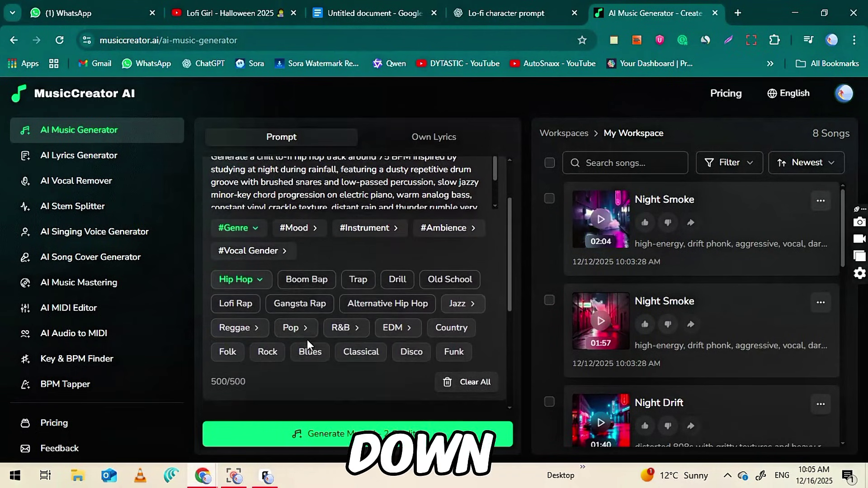
pyautogui.scroll(2, 307, 340)
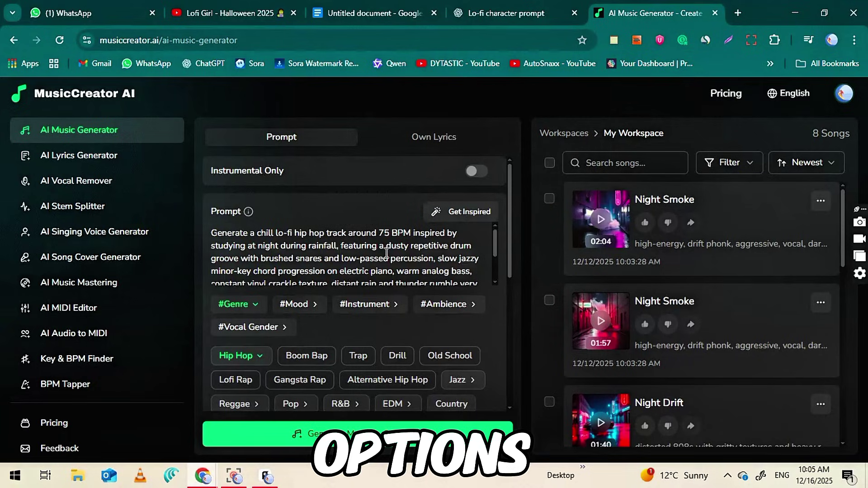
pyautogui.hotkey('ctrl', 'a')
pyautogui.click(415, 238)
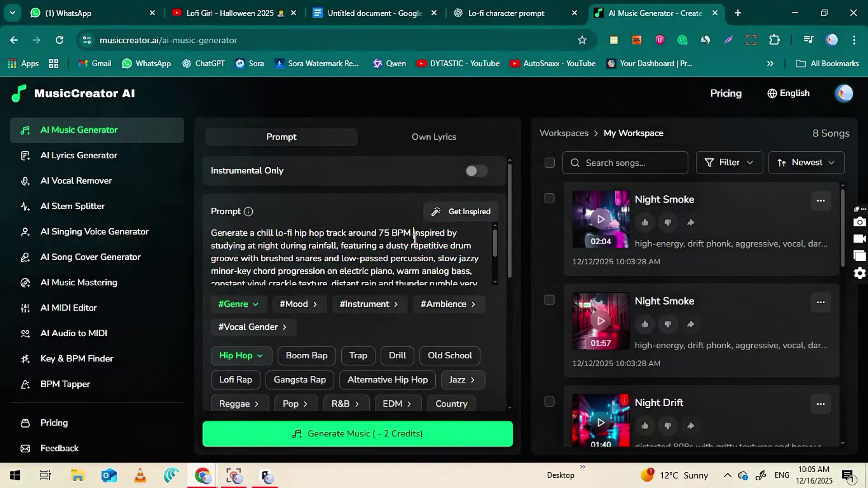
# Step: Play the second Midnight Pages track, the 02:22 version
pyautogui.scroll(-3, 414, 239)
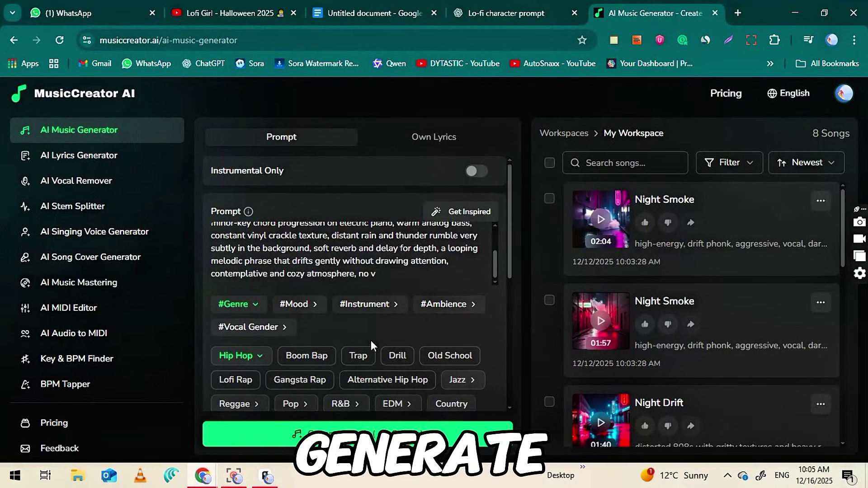
pyautogui.scroll(-3, 370, 341)
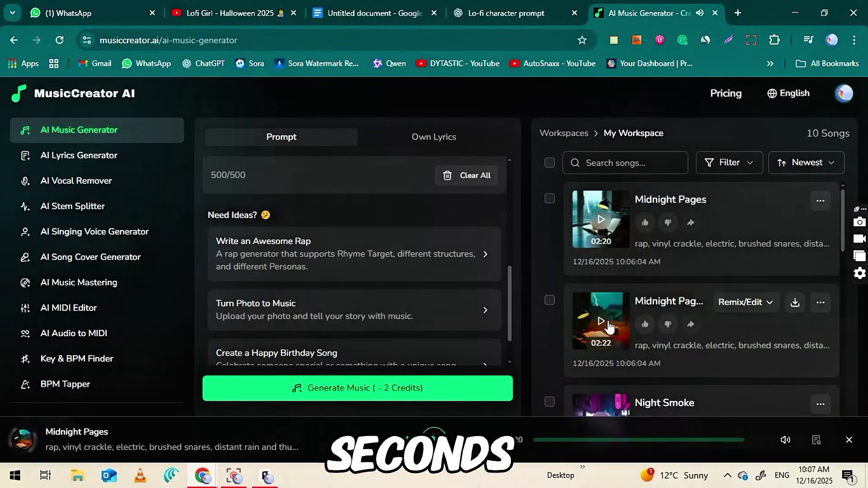
pyautogui.click(601, 321)
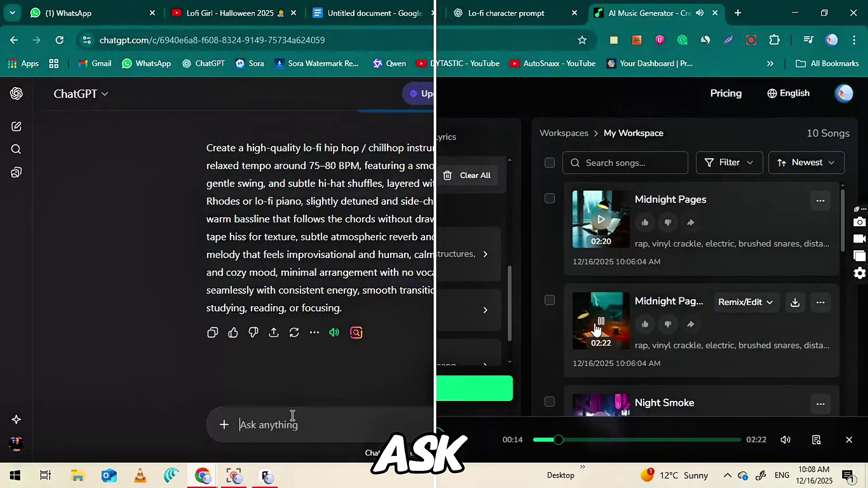
# Step: Ask ChatGPT 'give me more prompt' and skim the suggested lo-fi prompts
pyautogui.write('give me')
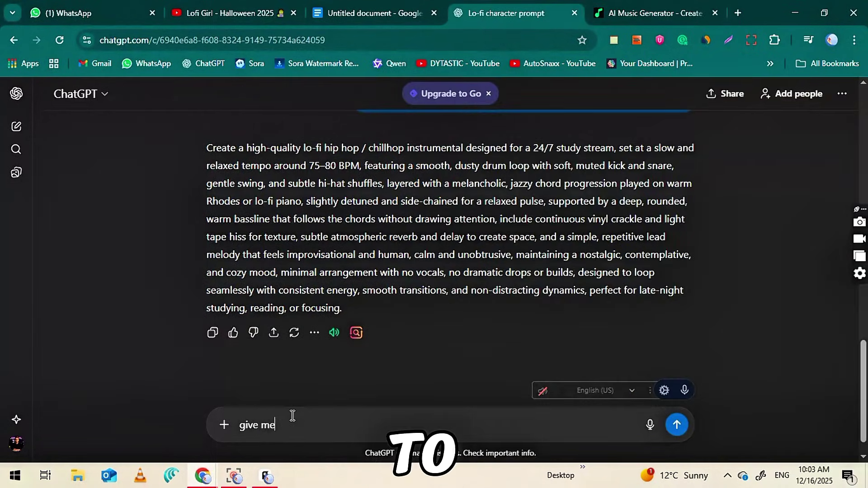
pyautogui.write(' more prompt')
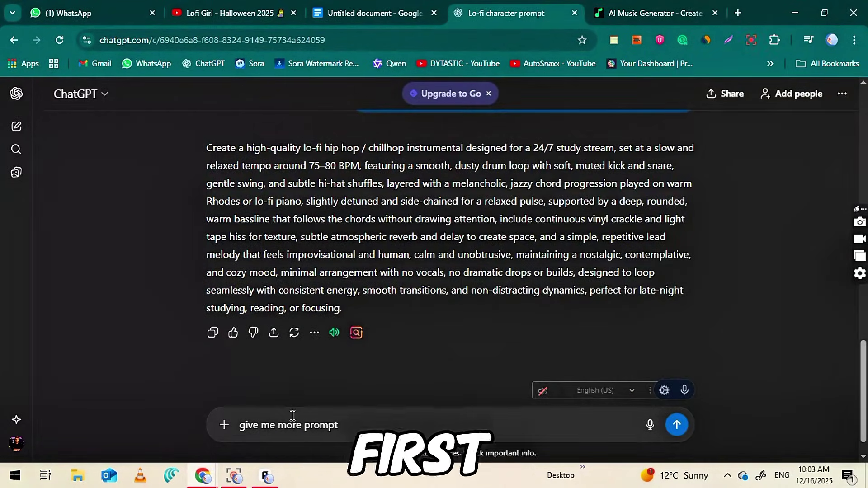
pyautogui.press('Return')
pyautogui.moveTo(302, 238); pyautogui.dragTo(268, 258)
pyautogui.scroll(-9, 280, 285)
pyautogui.scroll(-3, 281, 284)
pyautogui.scroll(-5, 278, 281)
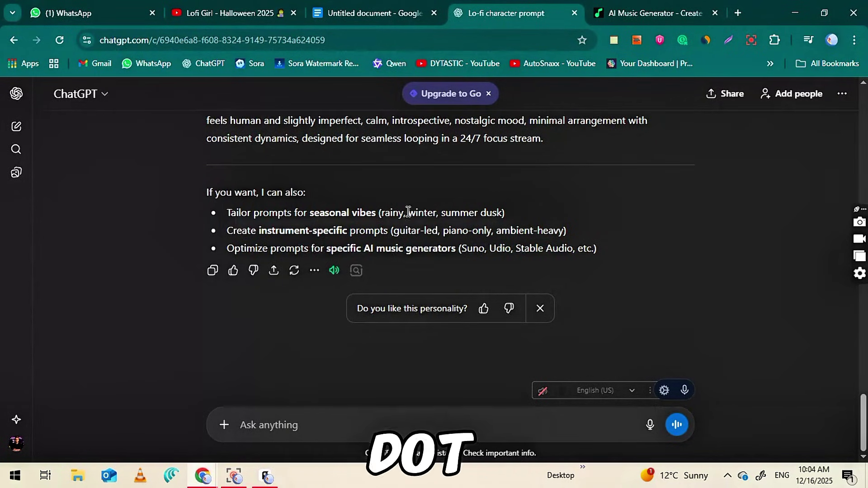
# Step: Request 'rainy' prompts and select Prompt 2 from the rain-focused reply
pyautogui.doubleClick(389, 212)
pyautogui.write('rainy')
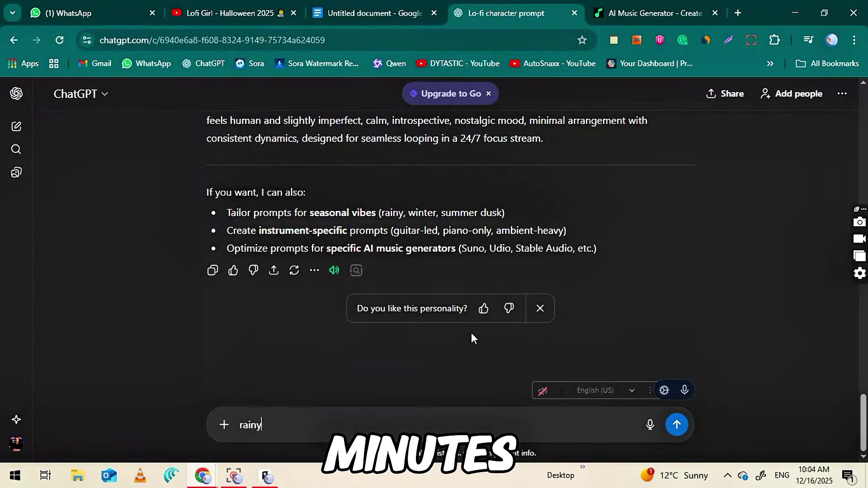
pyautogui.click(677, 424)
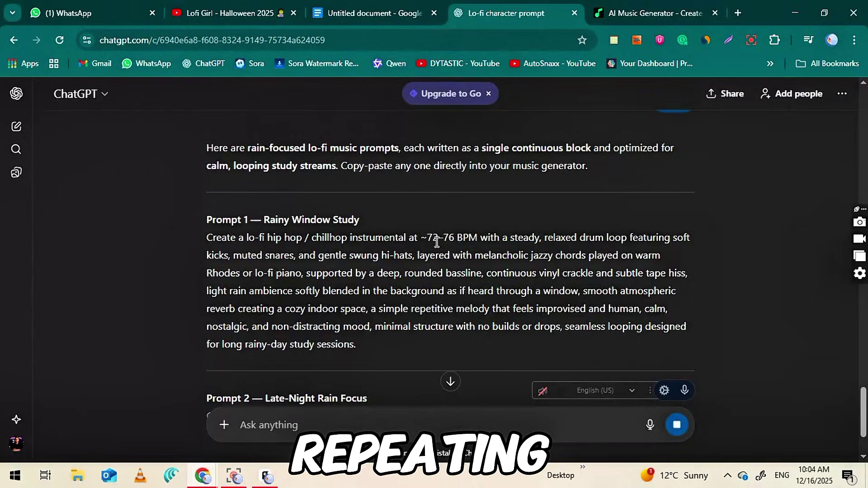
pyautogui.scroll(-2, 435, 241)
pyautogui.scroll(1, 436, 242)
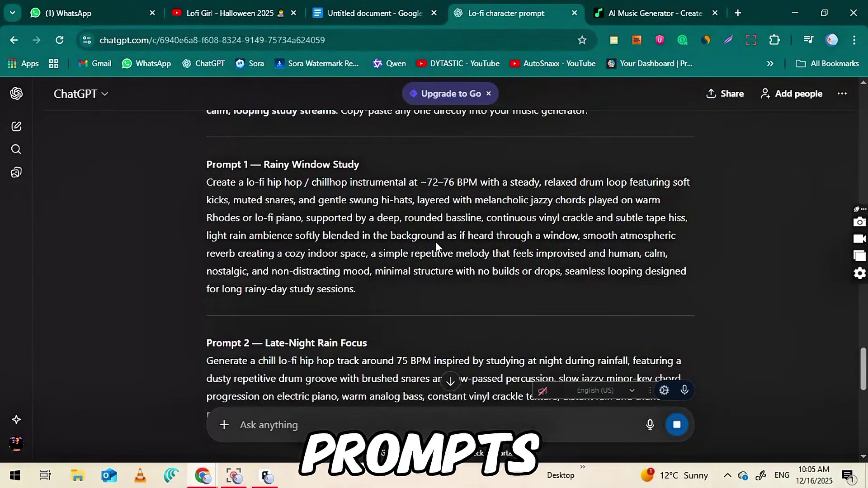
pyautogui.scroll(-3, 436, 245)
pyautogui.tripleClick(320, 294)
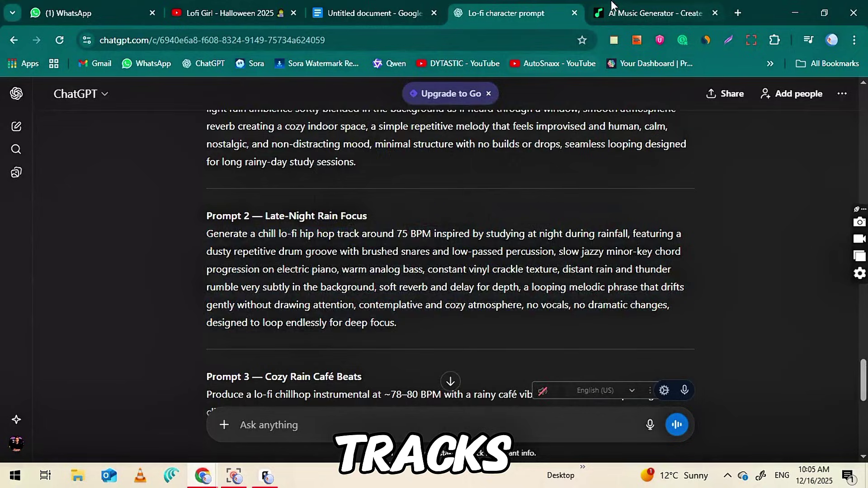
# Step: Paste the copied rain prompt into the MusicCreator AI Music Generator
pyautogui.click(612, 5)
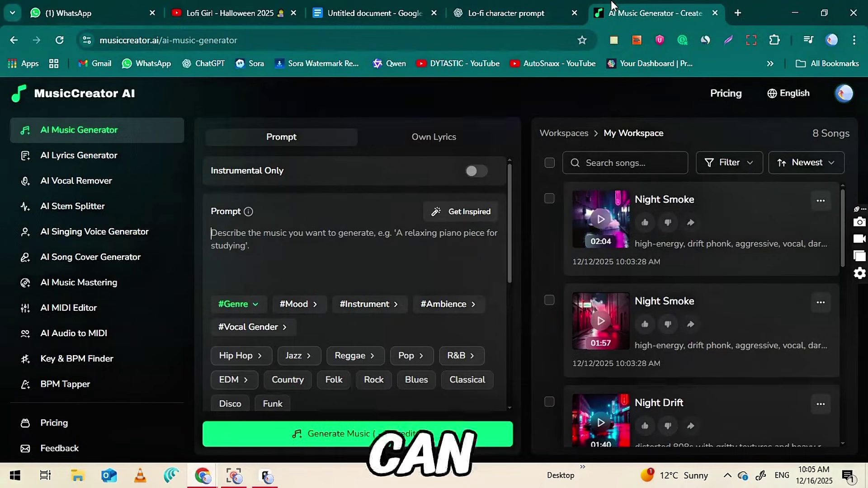
pyautogui.rightClick(269, 232)
pyautogui.click(300, 287)
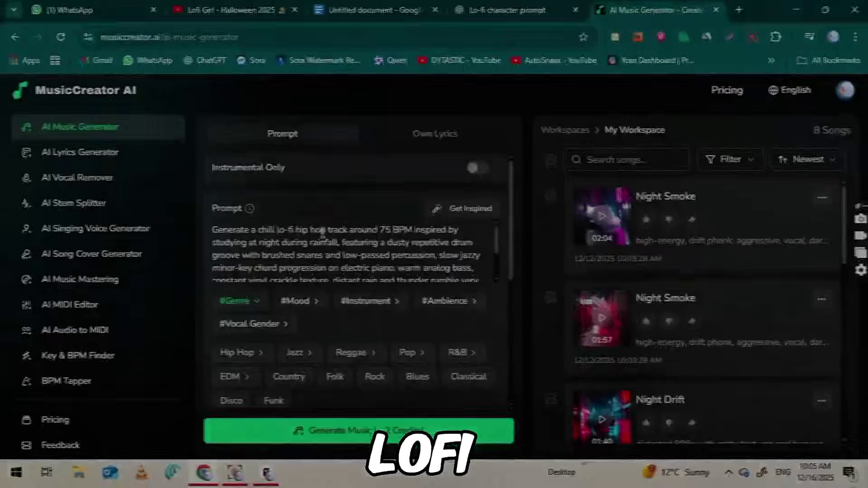
pyautogui.scroll(-3, 307, 340)
pyautogui.scroll(2, 307, 340)
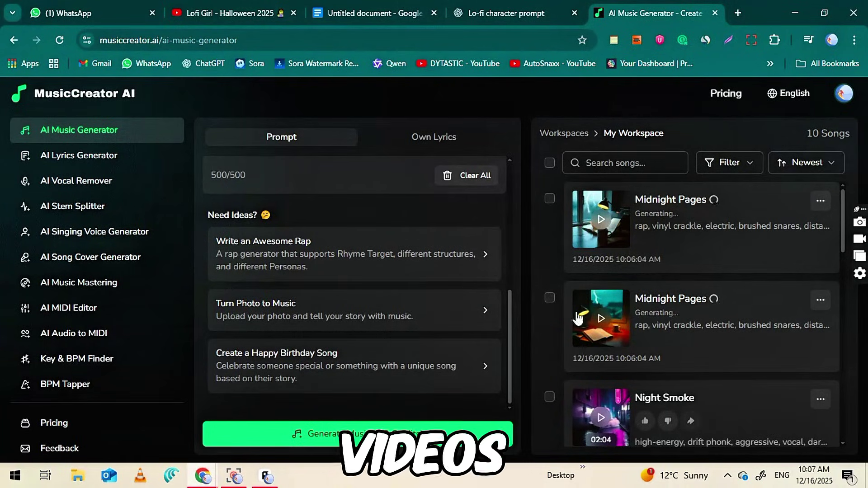
# Step: Preview both existing Midnight Pages tracks, including the full-screen player
pyautogui.moveTo(594, 309)
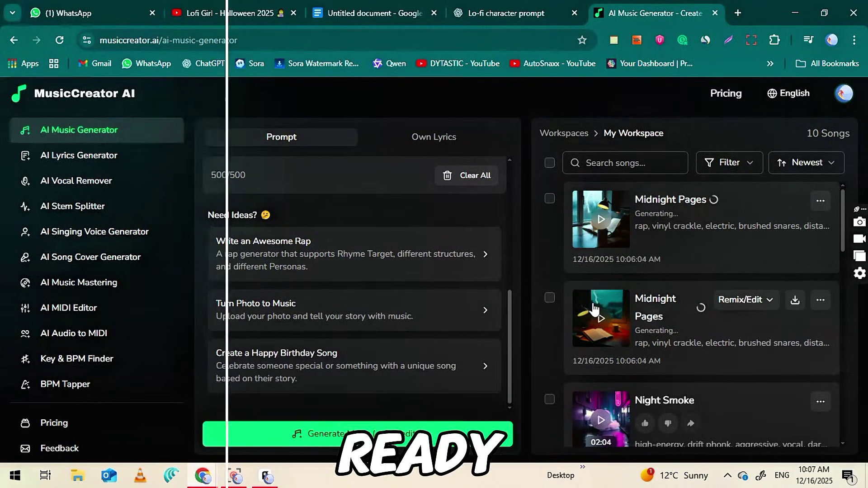
pyautogui.click(594, 309)
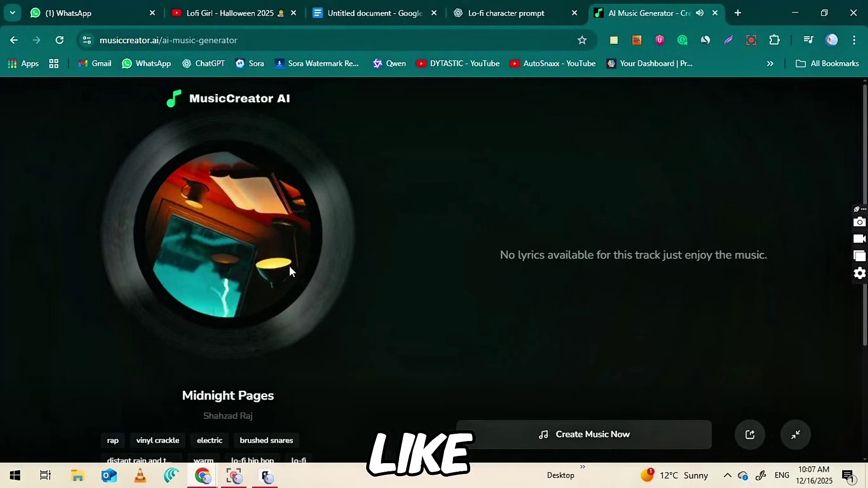
pyautogui.press('Escape')
pyautogui.click(601, 225)
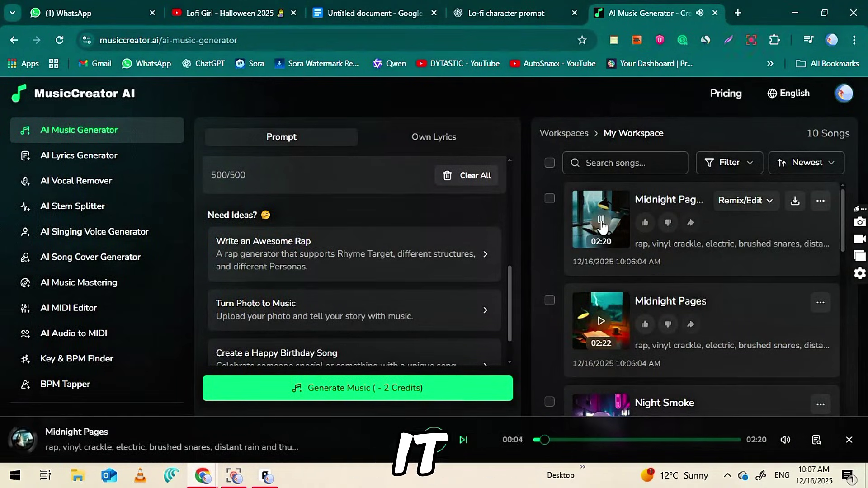
pyautogui.click(596, 328)
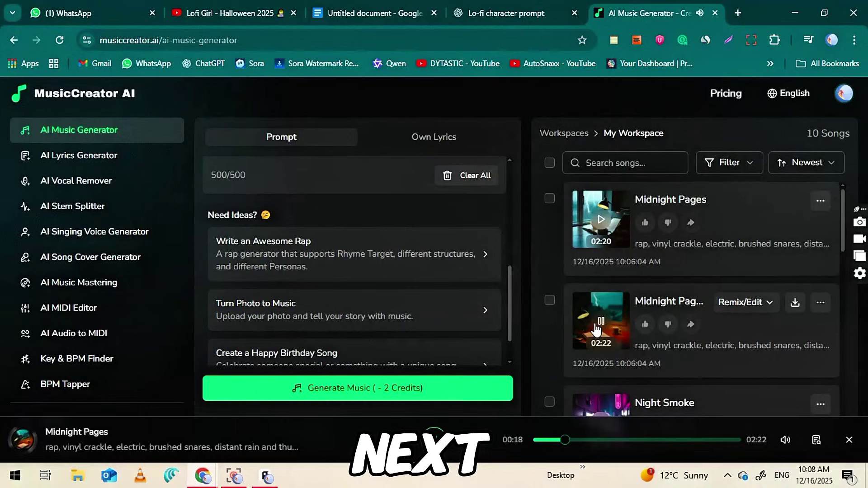
# Step: Turn on Instrumental Only, generate new tracks, and play the new Midnight Pages result
pyautogui.scroll(5, 254, 169)
pyautogui.click(254, 169)
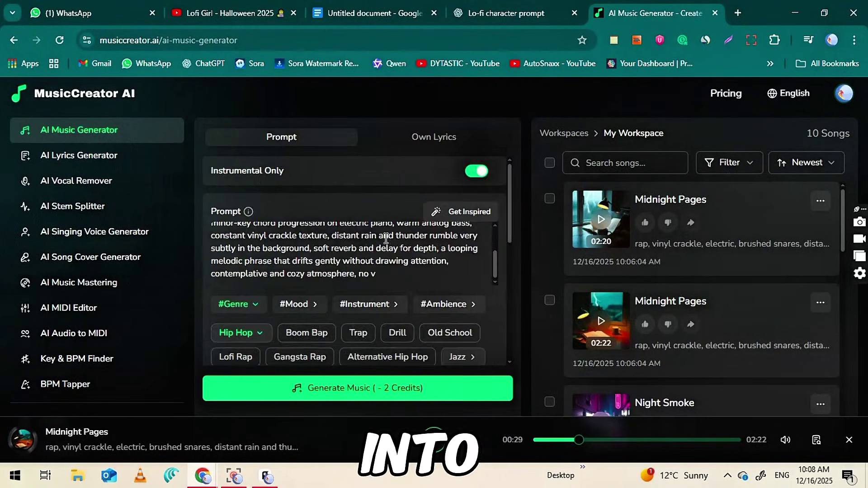
pyautogui.scroll(-3, 332, 271)
pyautogui.click(332, 389)
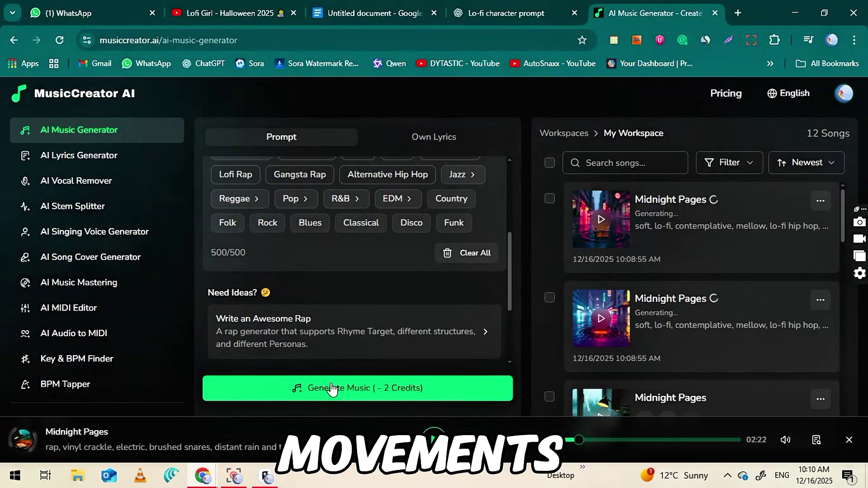
pyautogui.click(600, 318)
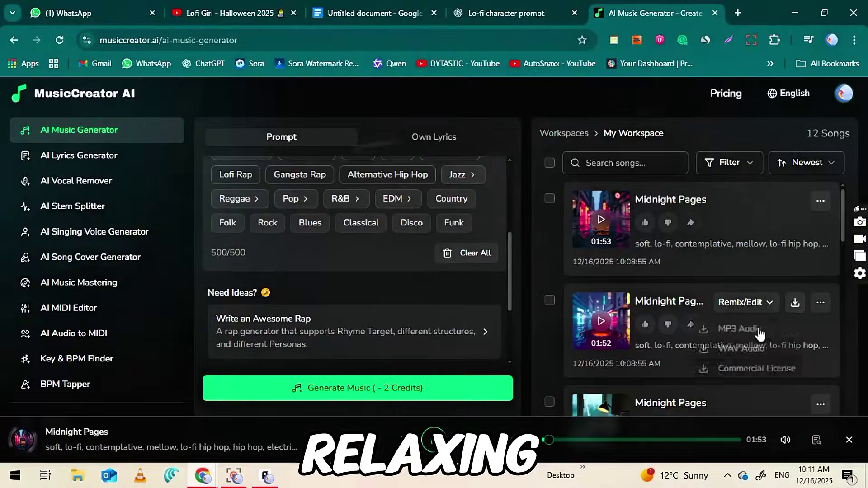
# Step: Generate instrumental-only Rain On My Notes tracks and download the second as Rain On My Notes.mp3
pyautogui.click(794, 302)
pyautogui.click(743, 302)
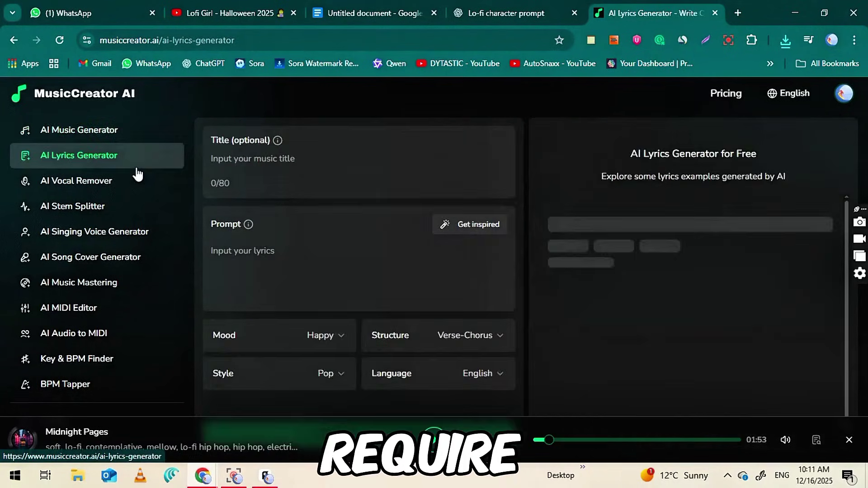
pyautogui.click(121, 183)
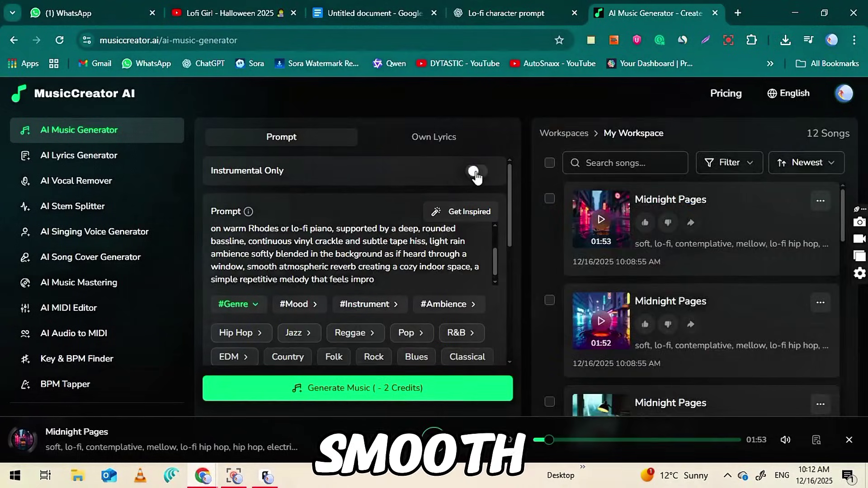
pyautogui.click(476, 172)
pyautogui.click(239, 389)
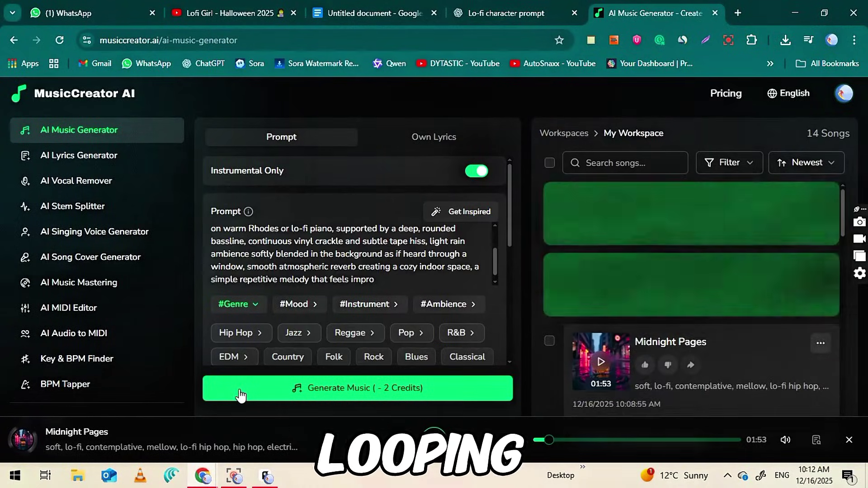
pyautogui.click(601, 319)
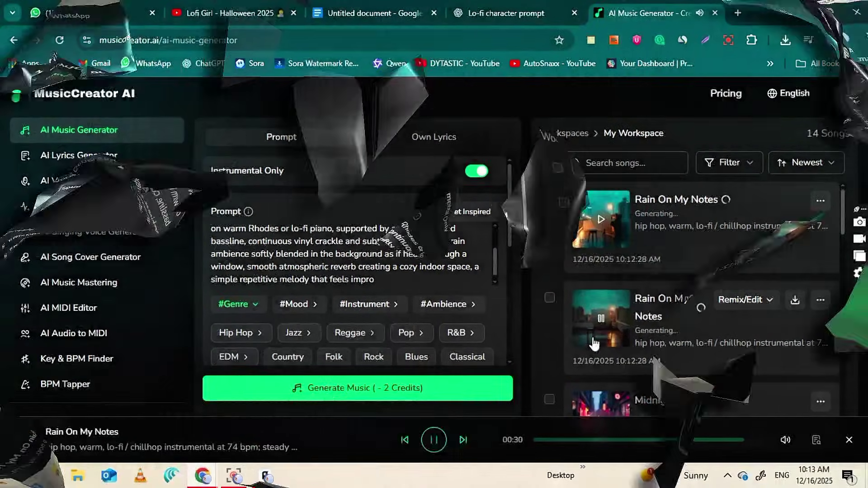
pyautogui.click(795, 300)
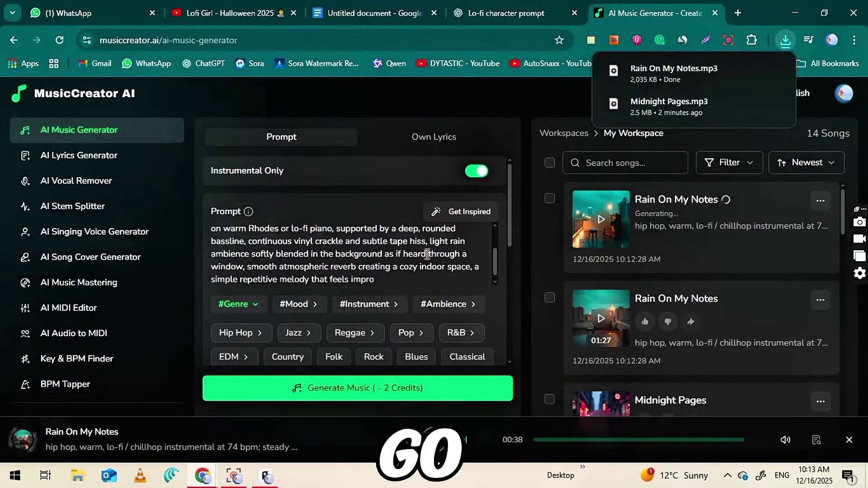
pyautogui.scroll(5, 427, 253)
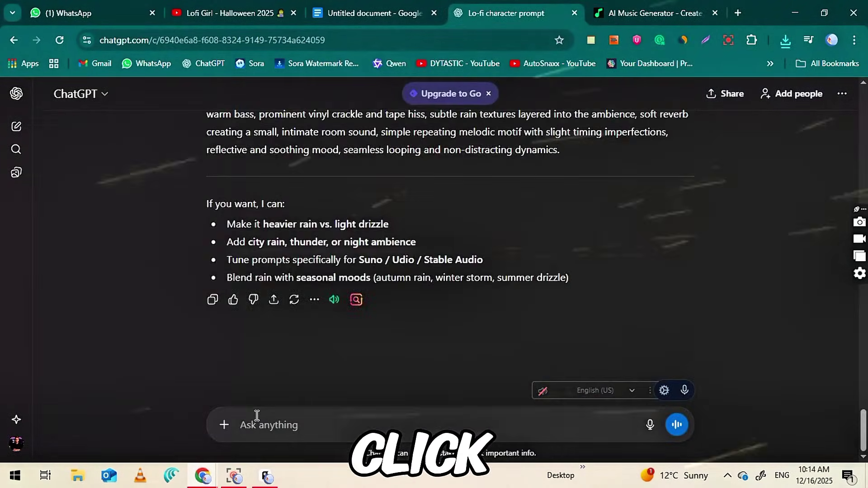
pyautogui.click(224, 424)
pyautogui.click(287, 281)
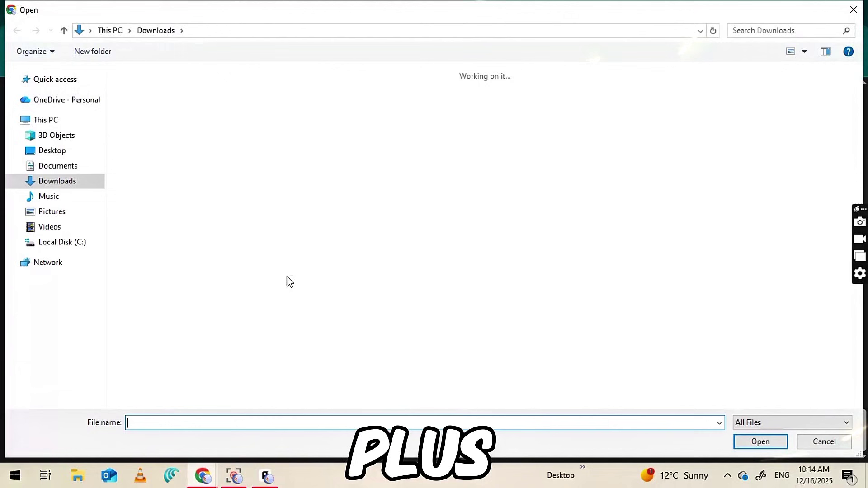
pyautogui.click(295, 124)
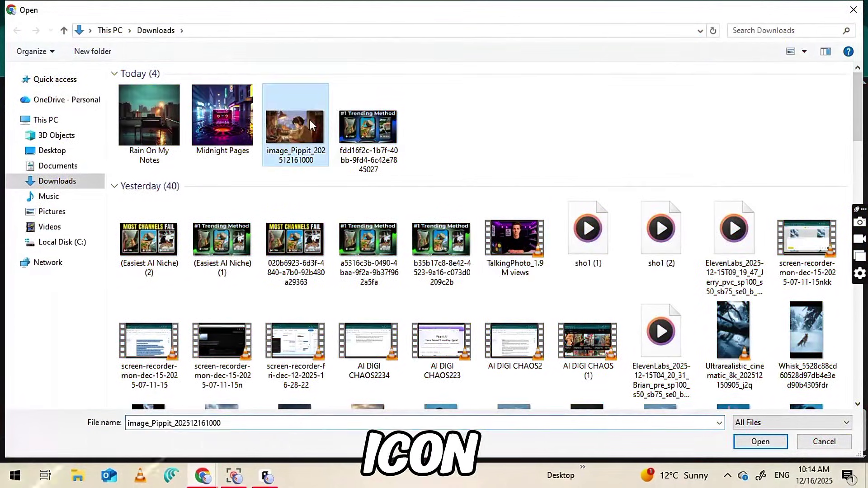
pyautogui.click(754, 446)
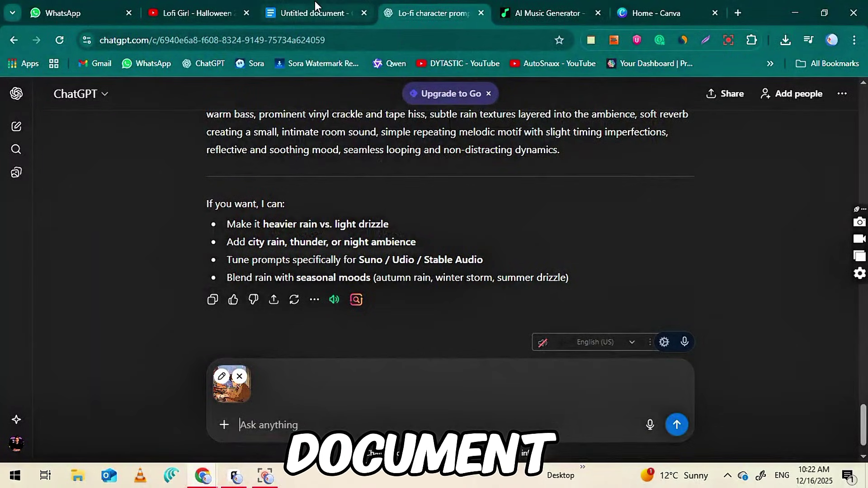
# Step: Copy the video-prompt request paragraph from Google Docs into the ChatGPT message
pyautogui.click(315, 6)
pyautogui.scroll(-2, 356, 269)
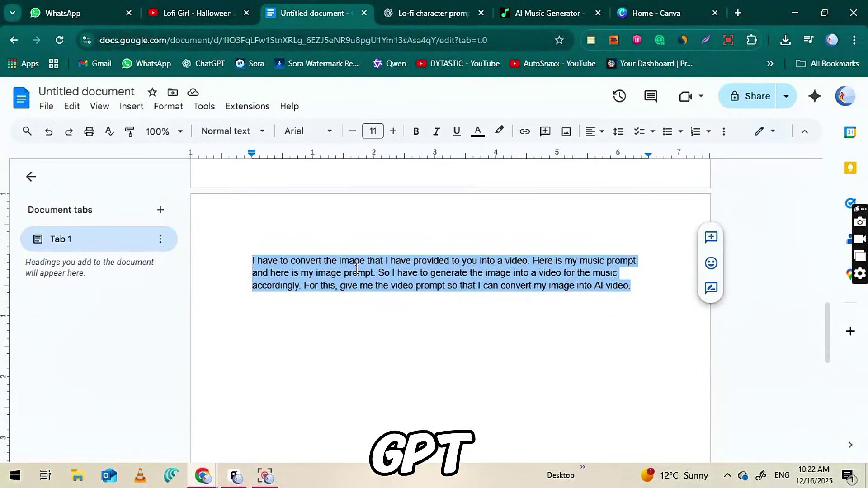
pyautogui.rightClick(357, 269)
pyautogui.click(400, 166)
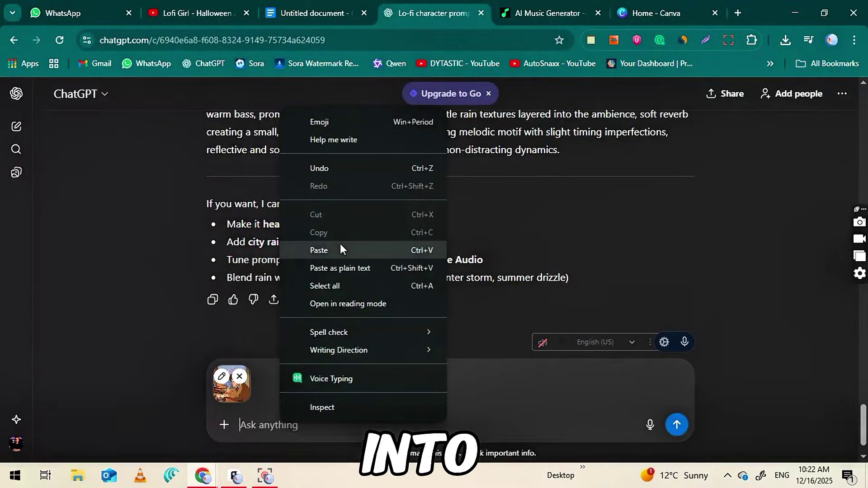
pyautogui.click(340, 244)
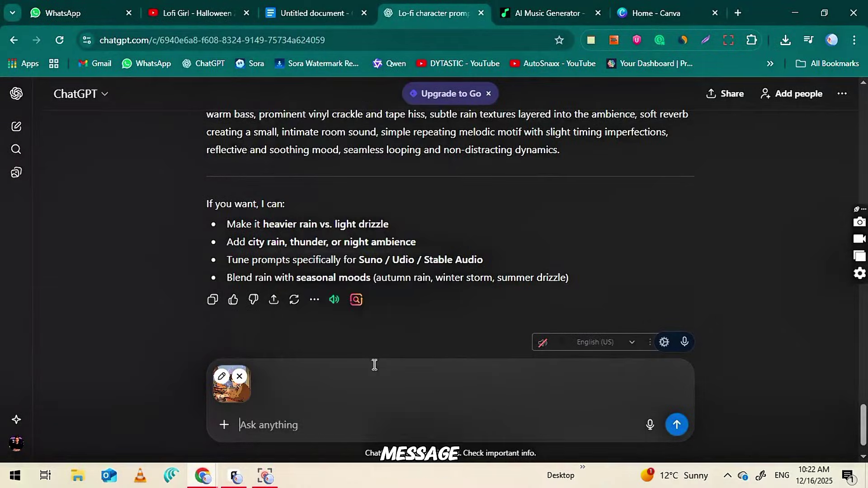
pyautogui.hotkey('ctrl', 'v')
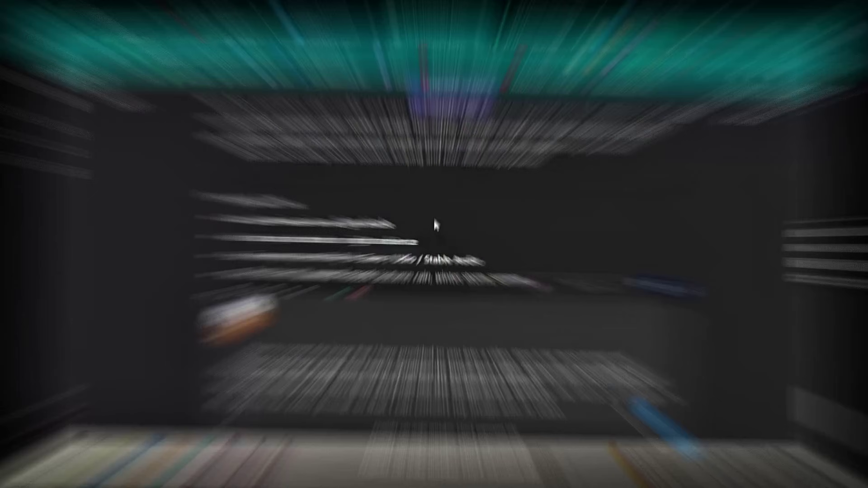
# Step: Paste the lo-fi music prompt from MusicCreator after it and add 'image prompt'
pyautogui.click(535, 7)
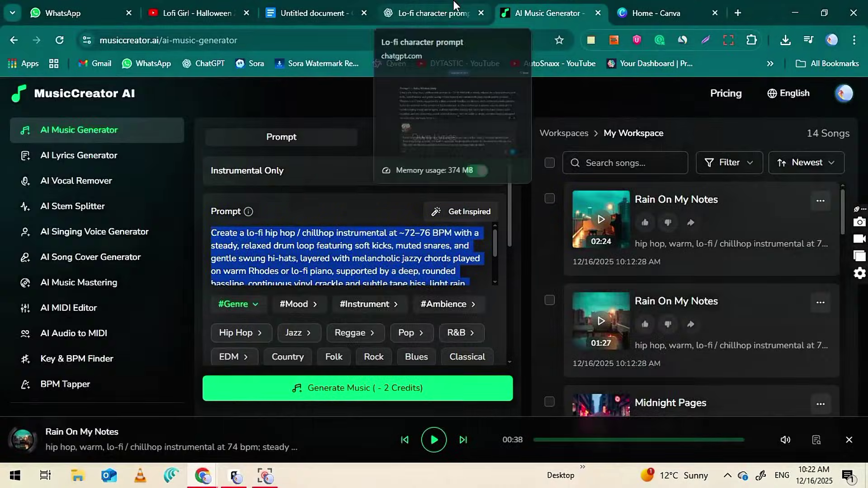
pyautogui.click(432, 12)
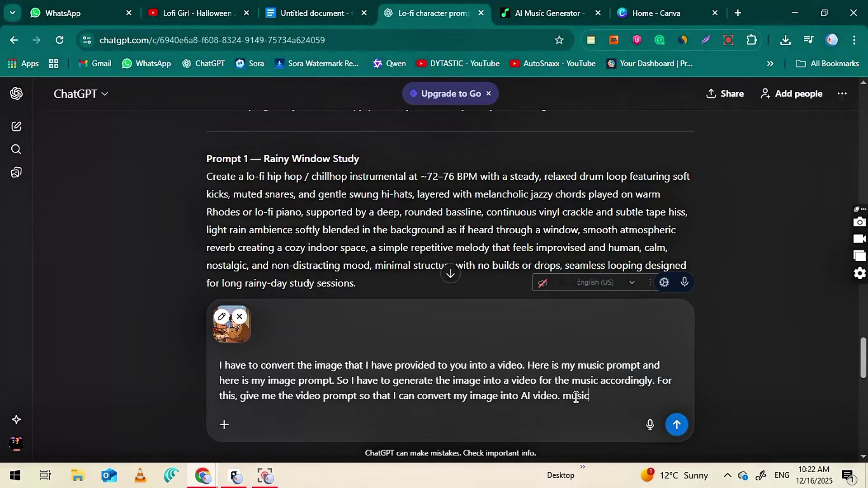
pyautogui.write('t')
pyautogui.hotkey('ctrl', 'v')
pyautogui.write('image p')
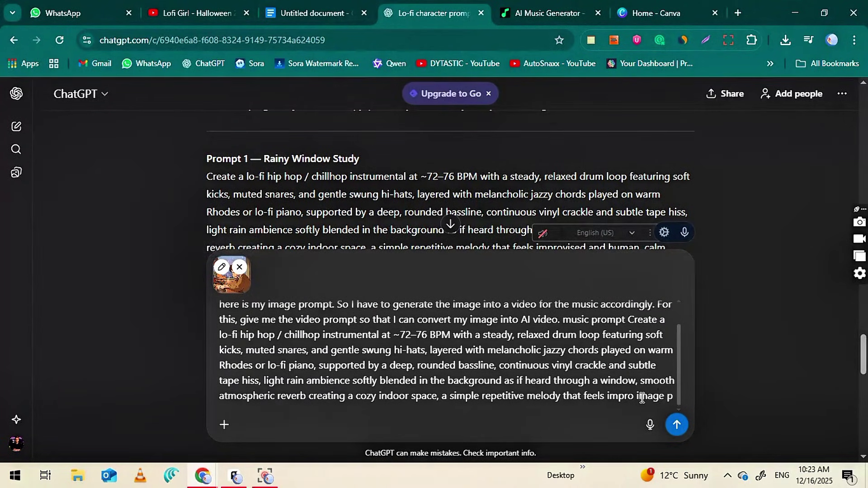
pyautogui.write('rompt')
pyautogui.scroll(5, 210, 199)
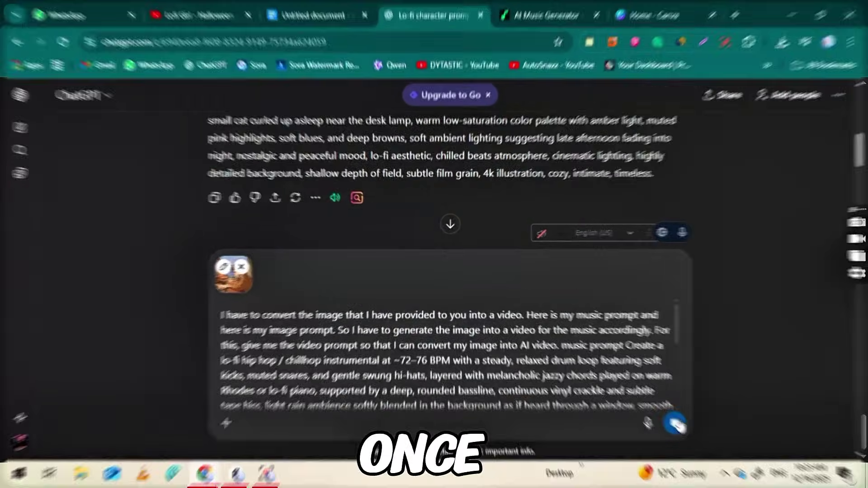
# Step: Send the request and select the returned Image-to-Video prompt paragraph
pyautogui.click(675, 424)
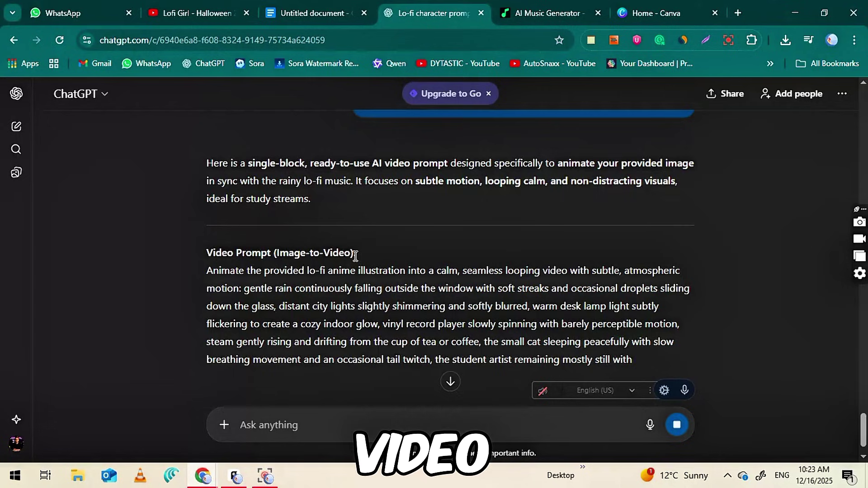
pyautogui.scroll(-2, 355, 255)
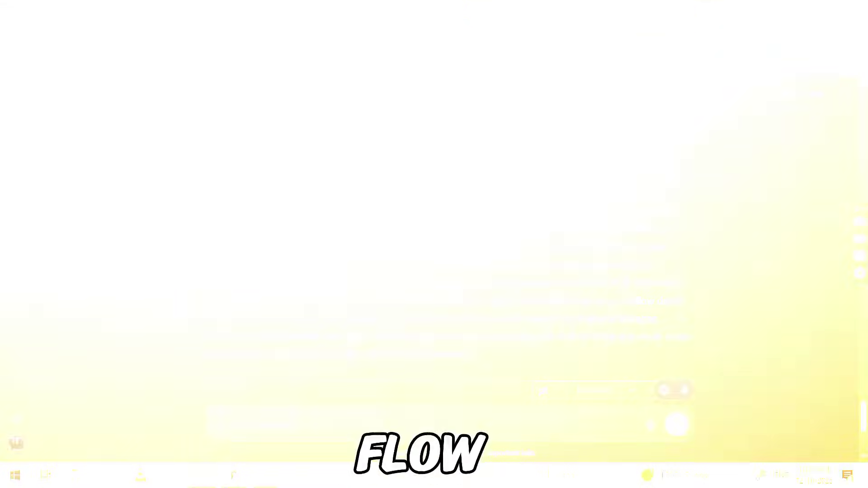
pyautogui.tripleClick(226, 190)
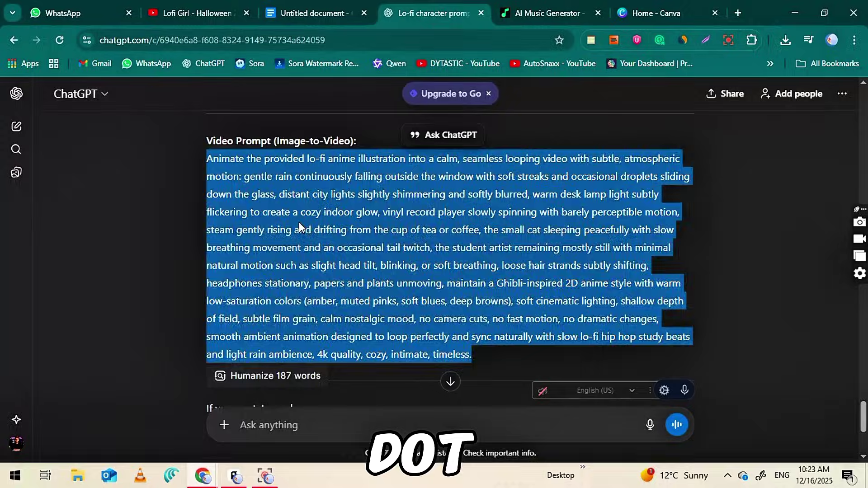
# Step: Start Create with Flow from the Google Flow landing page
pyautogui.click(308, 358)
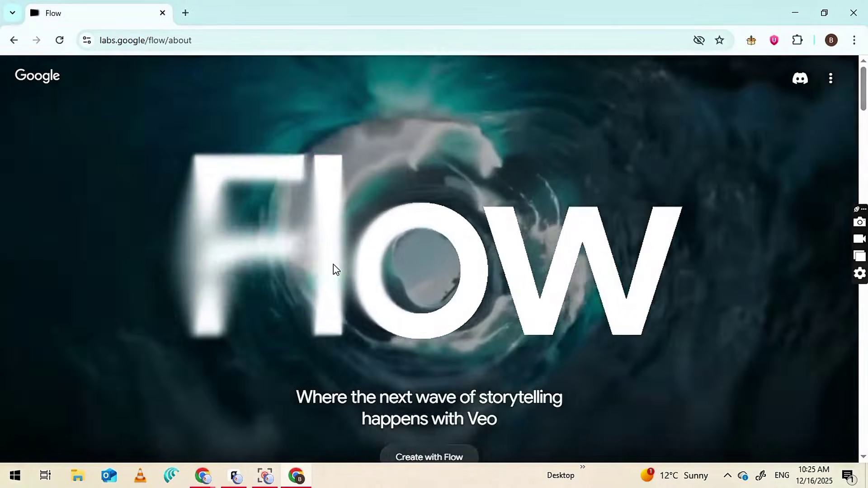
pyautogui.scroll(-2, 334, 269)
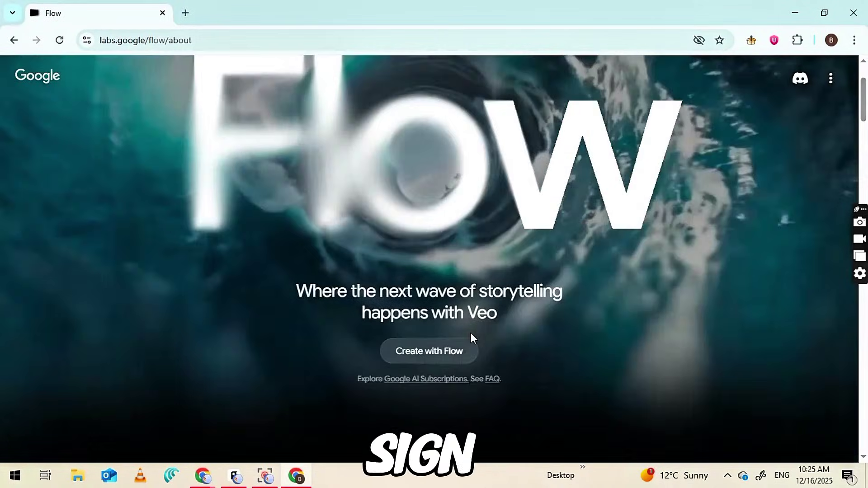
pyautogui.click(423, 352)
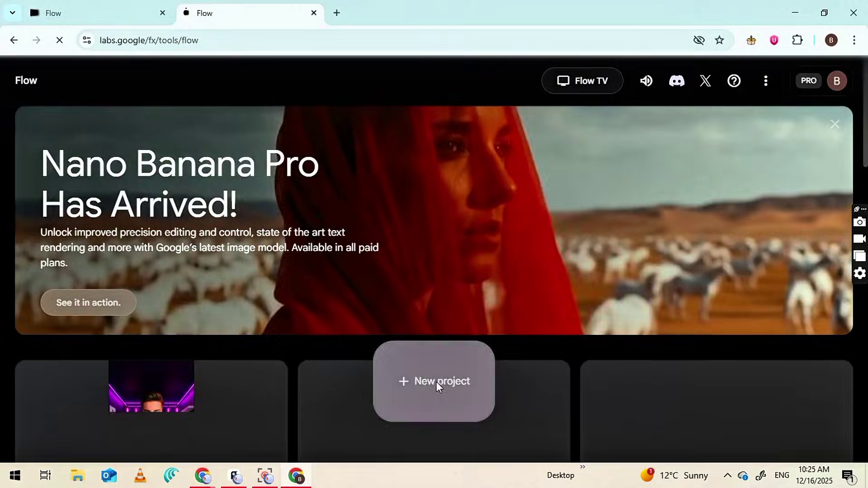
# Step: Create a new Frames to Video project with the lo-fi study image cropped as start frame
pyautogui.click(437, 386)
pyautogui.click(310, 371)
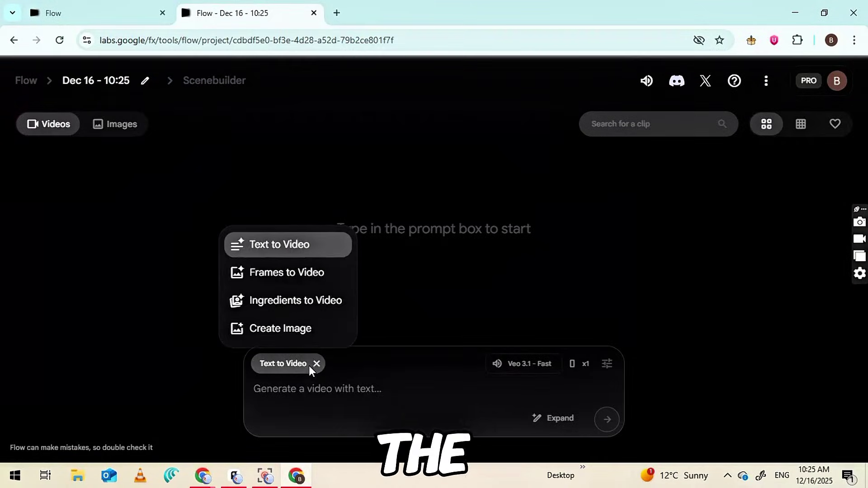
pyautogui.click(303, 277)
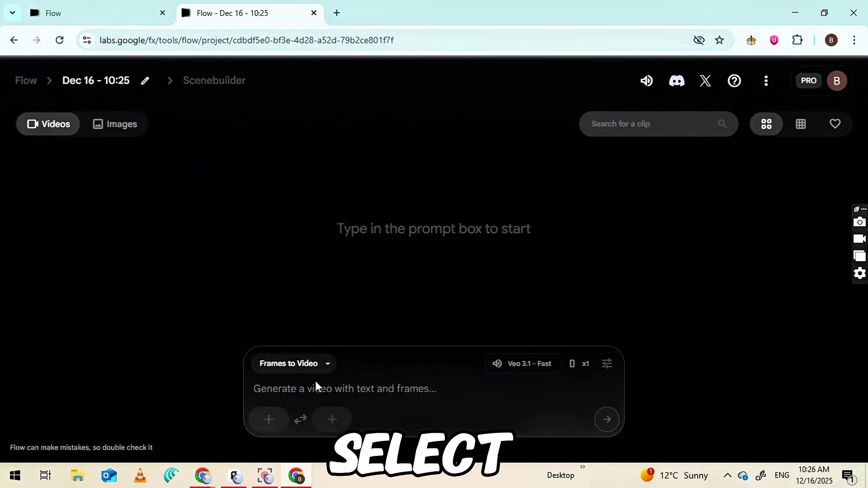
pyautogui.click(263, 428)
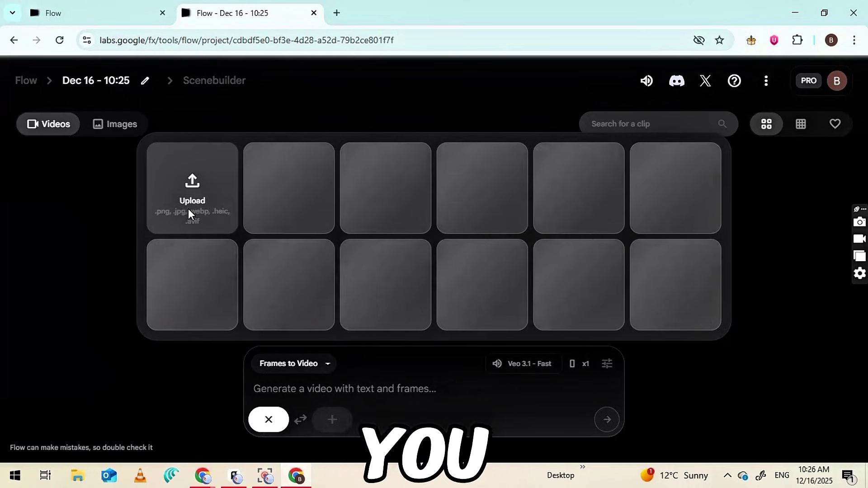
pyautogui.click(188, 212)
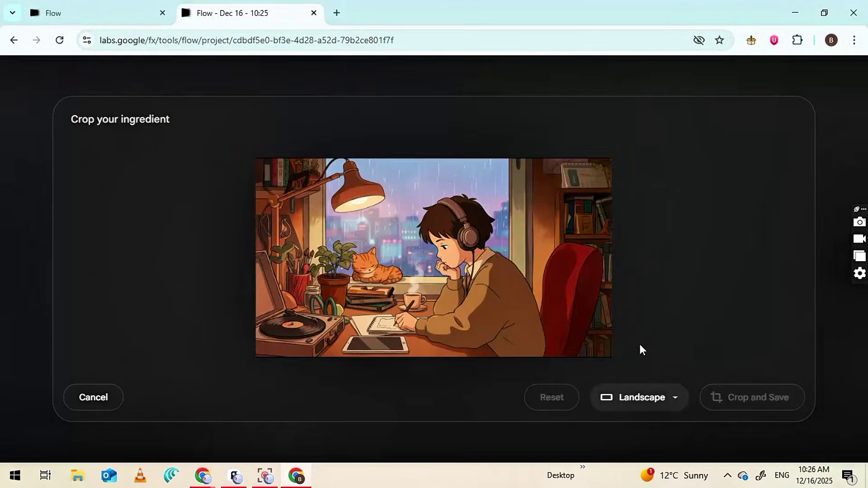
pyautogui.click(744, 398)
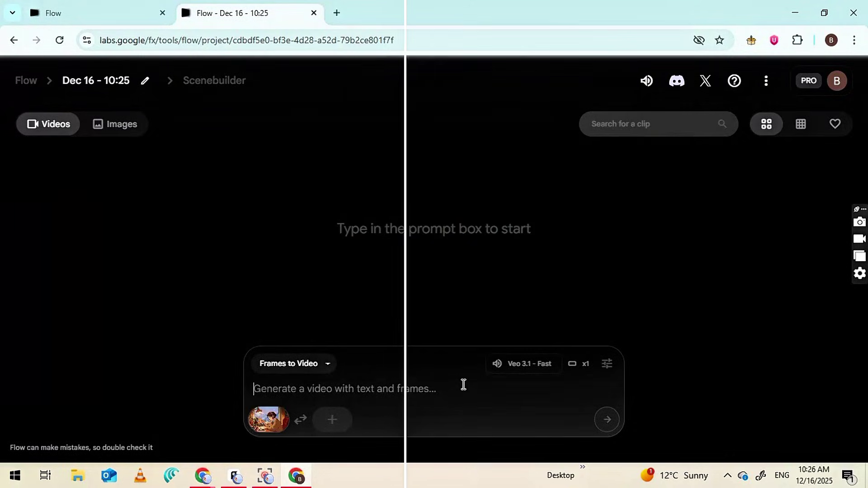
pyautogui.rightClick(363, 391)
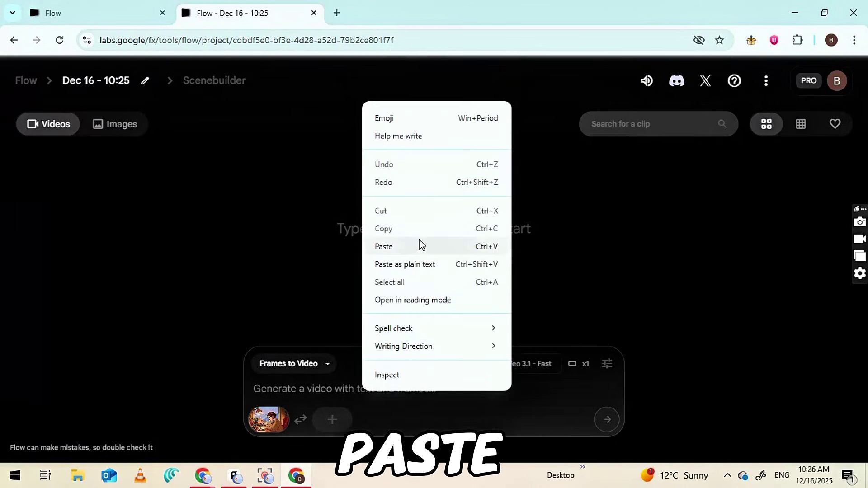
pyautogui.click(428, 247)
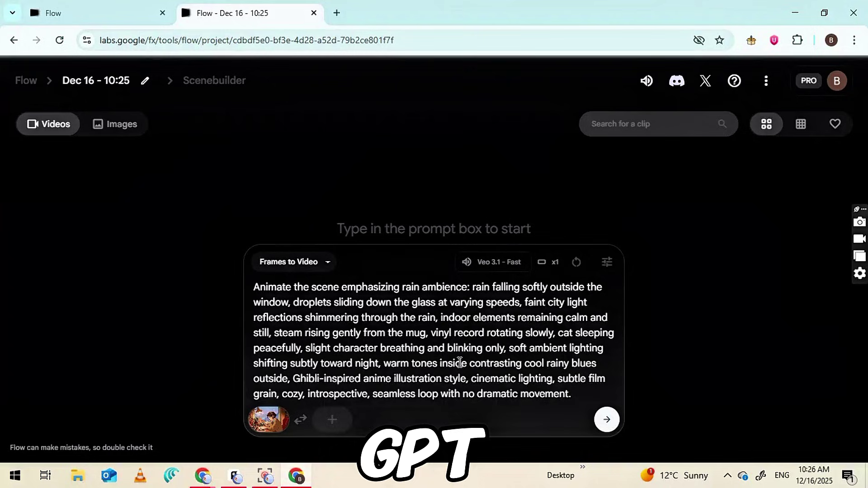
pyautogui.click(604, 263)
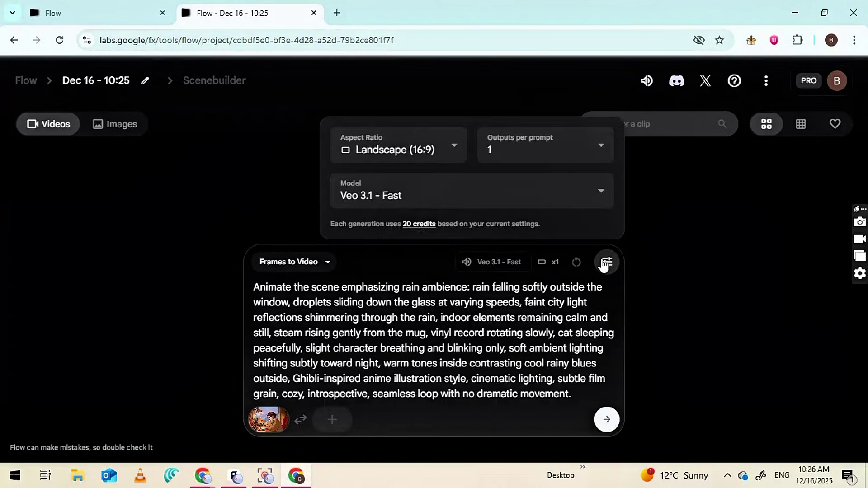
pyautogui.click(478, 199)
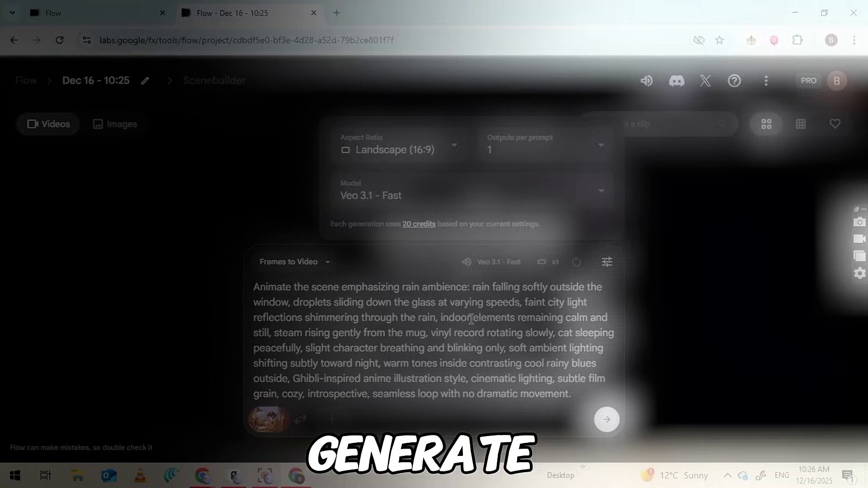
pyautogui.click(471, 319)
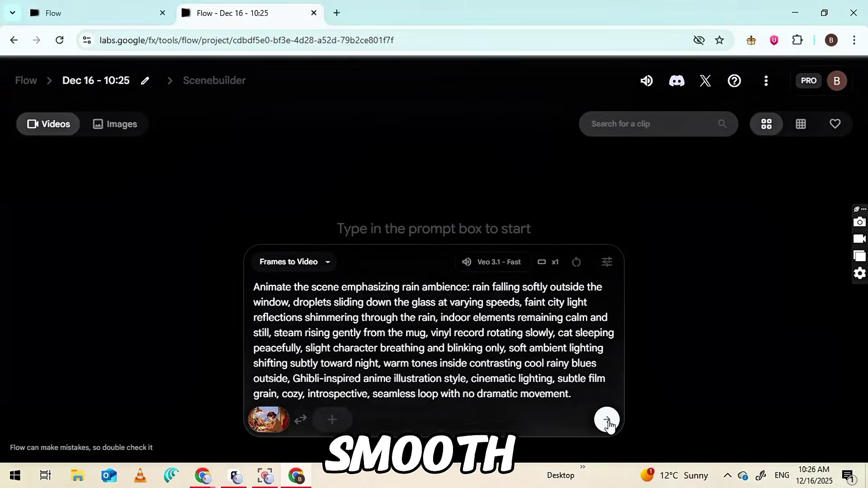
# Step: Generate the rain-ambience clip, pause its preview, and bring up the first-frame image picker
pyautogui.click(607, 421)
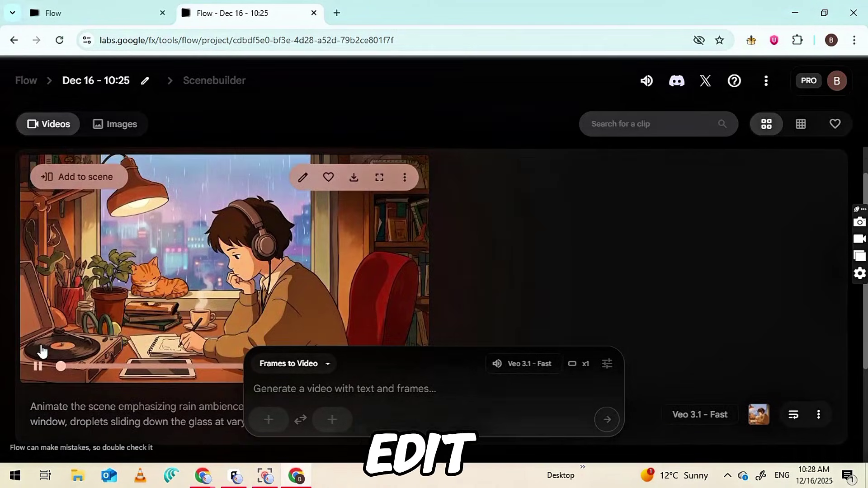
pyautogui.click(38, 365)
pyautogui.scroll(-1, 105, 320)
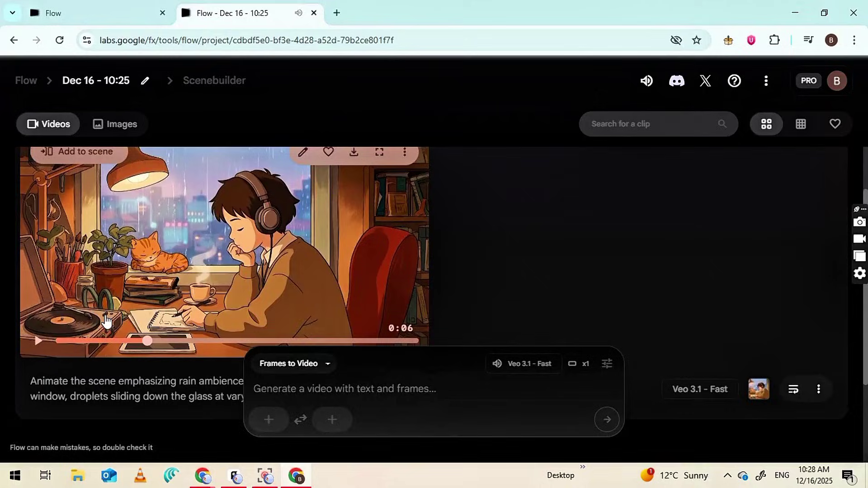
pyautogui.click(269, 420)
# Step: Use the study image as first frame and generate a clip from a pasted ChatGPT prompt
pyautogui.click(317, 133)
pyautogui.hotkey('alt', 'Tab')
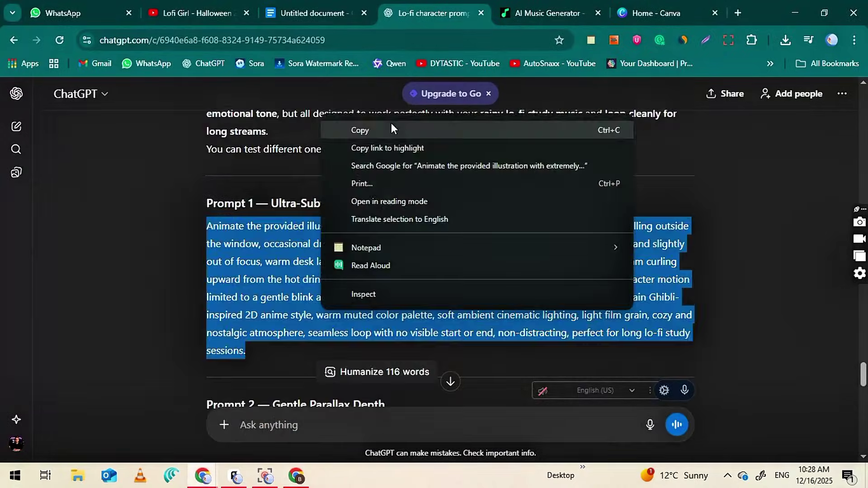
pyautogui.click(392, 128)
pyautogui.hotkey('alt', 'Tab')
pyautogui.click(291, 387)
pyautogui.write('Animate the provided illustration with extremely subtle, calming motion: continuous soft rain falling outside the window, occasional droplets slowly sliding down the glass, distant city lights gently pulsing and slightly out of focus, warm desk lamp light softly breathing, vinyl record player rotating slowly, thin steam curling upward from the hot drink, the sleeping cat rising and falling with slow breathing, minimal character motion limited to a gentle blink and slight breathing, no head movement, no camera movement, maintain Ghibli-inspired 2D anime style, warm muted color palette, soft ambient cinematic lighting, light film grain, cozy and nostalgic atmosphere, seamless loop with no visible start or end, non-distracting, perfect for long lo-fi study sessions.')
pyautogui.click(606, 419)
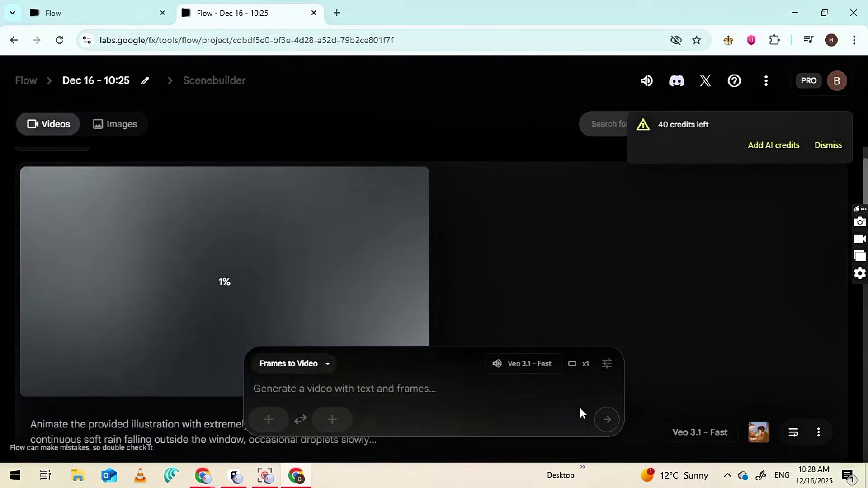
# Step: Generate another clip from Prompt 6 with the study image and download it at 720p
pyautogui.click(269, 420)
pyautogui.click(304, 116)
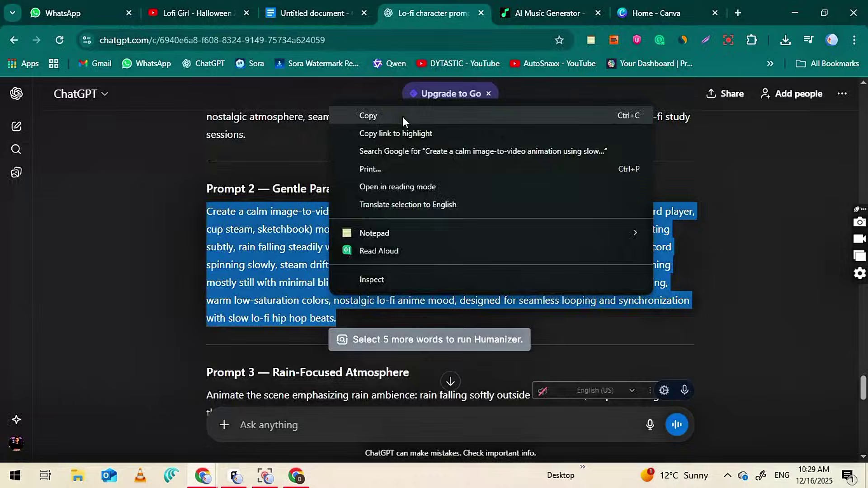
pyautogui.click(402, 116)
pyautogui.rightClick(304, 388)
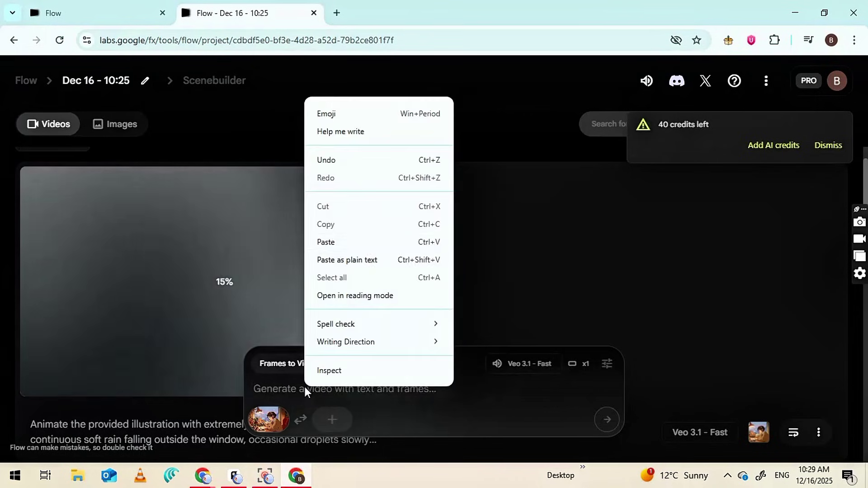
pyautogui.click(325, 240)
pyautogui.rightClick(327, 236)
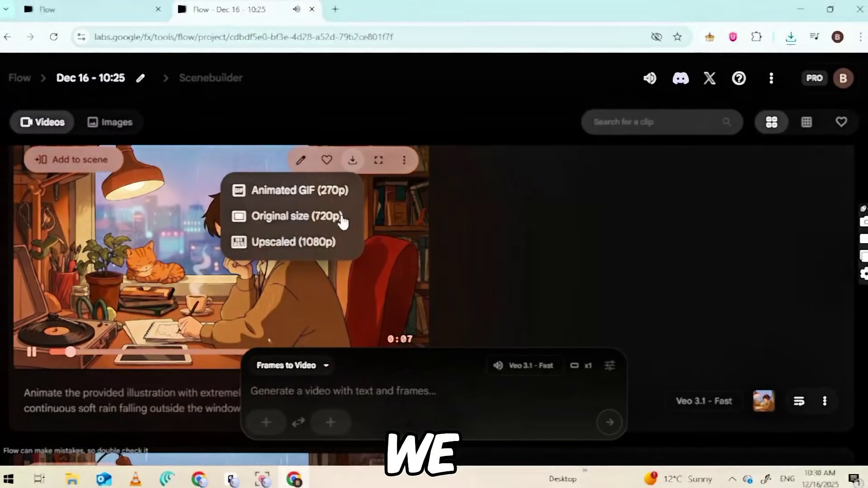
pyautogui.click(341, 218)
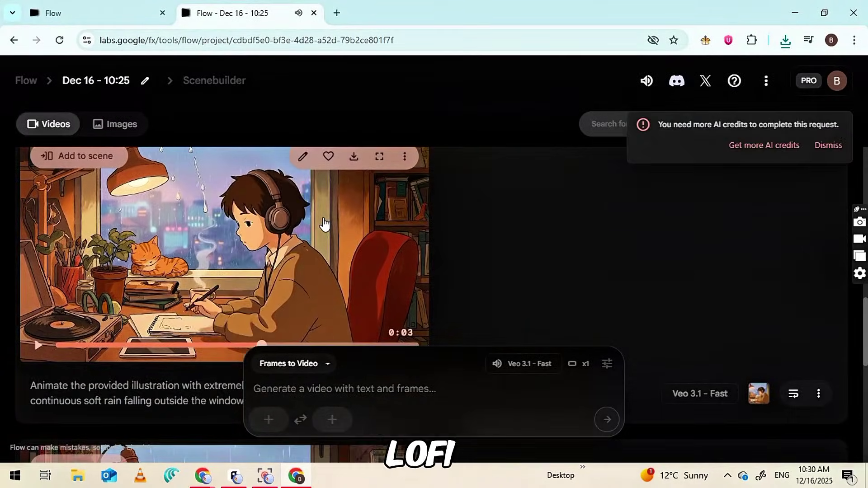
pyautogui.scroll(3, 323, 223)
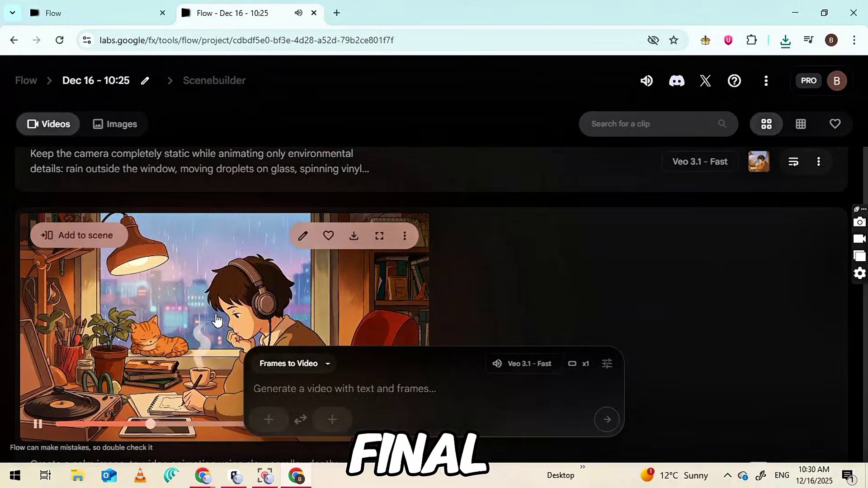
pyautogui.scroll(5, 240, 317)
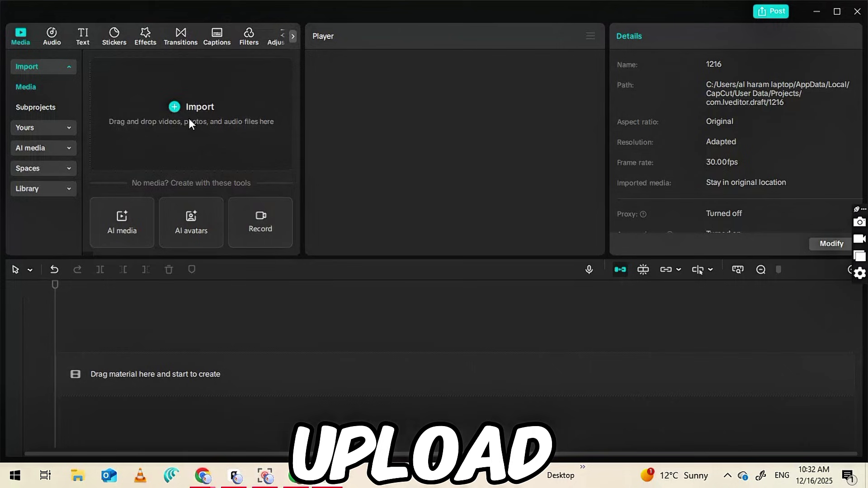
# Step: Import the four generated Flow mp4 clips from Downloads into CapCut
pyautogui.click(189, 120)
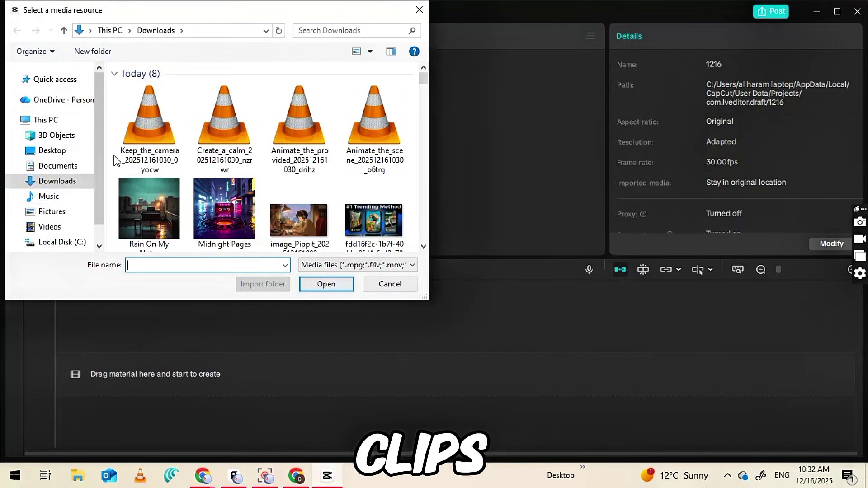
pyautogui.moveTo(116, 161); pyautogui.dragTo(405, 135)
pyautogui.click(326, 284)
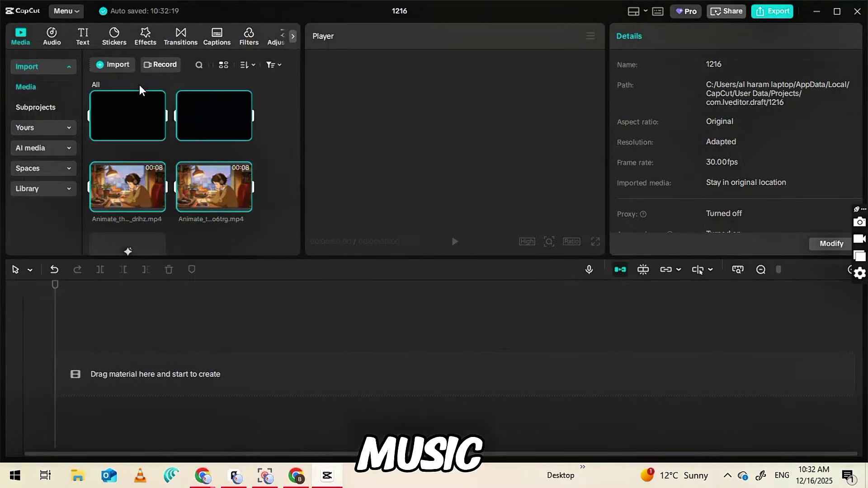
# Step: Import the Rain On My Notes and Midnight Pages mp3 tracks
pyautogui.click(118, 67)
pyautogui.click(165, 195)
pyautogui.keyDown('ctrl'); pyautogui.click(223, 194); pyautogui.keyUp('ctrl')
pyautogui.click(324, 283)
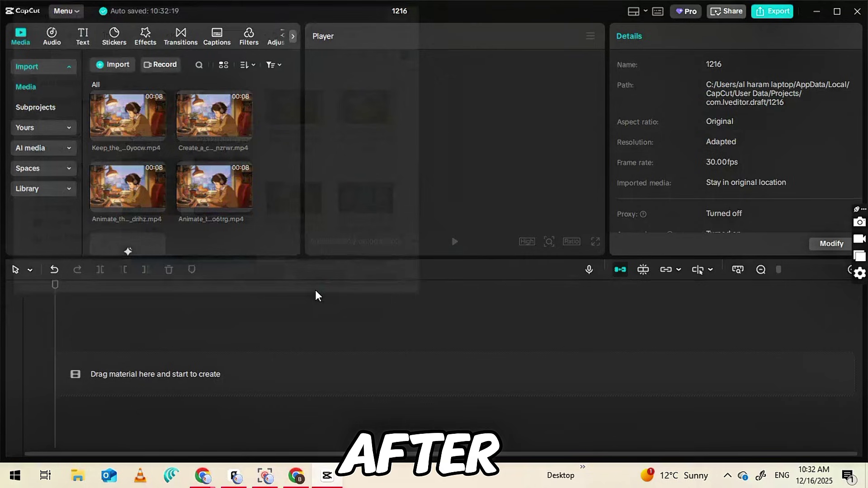
# Step: Place a rain-scene clip over the Midnight Pages audio track and preview them together
pyautogui.click(244, 208)
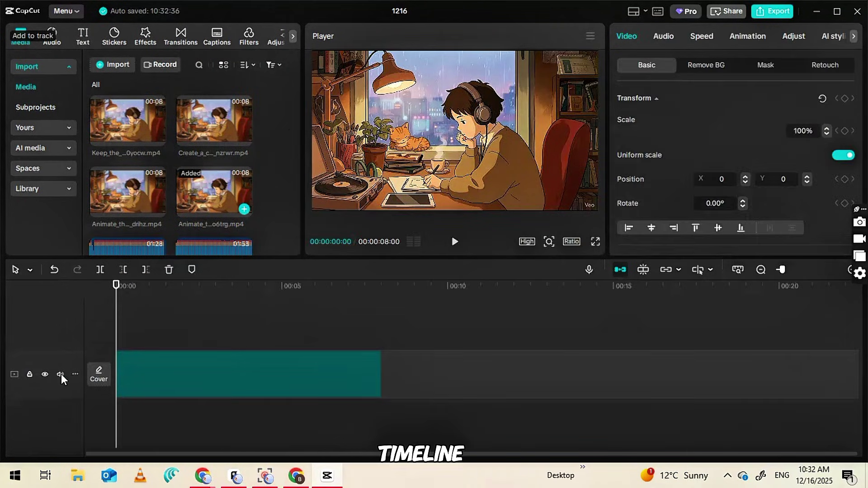
pyautogui.click(455, 242)
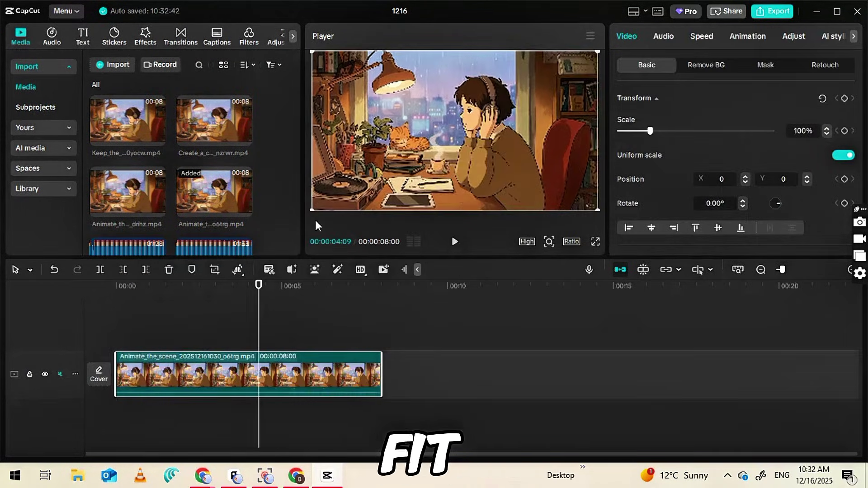
pyautogui.scroll(-3, 221, 143)
pyautogui.click(221, 143)
pyautogui.moveTo(221, 142); pyautogui.dragTo(338, 400)
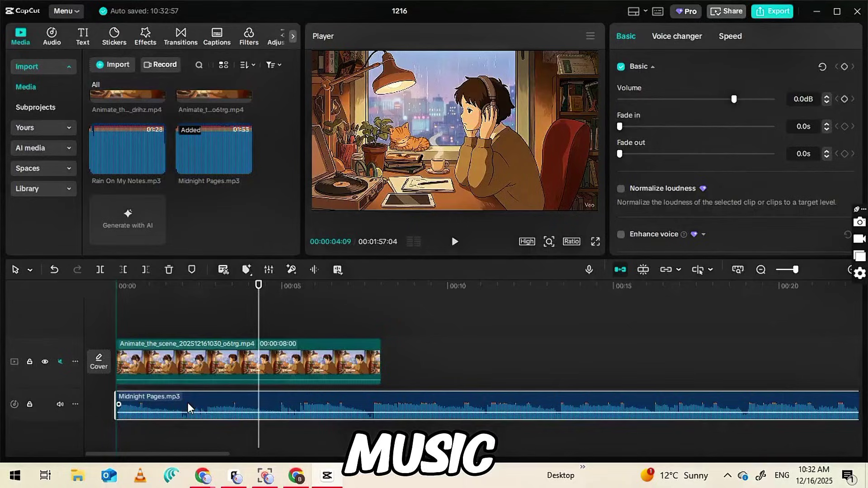
pyautogui.click(455, 241)
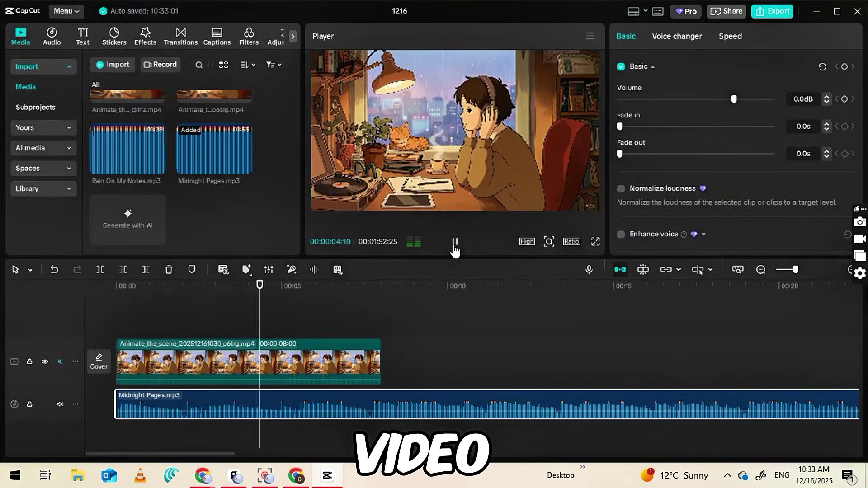
pyautogui.click(335, 367)
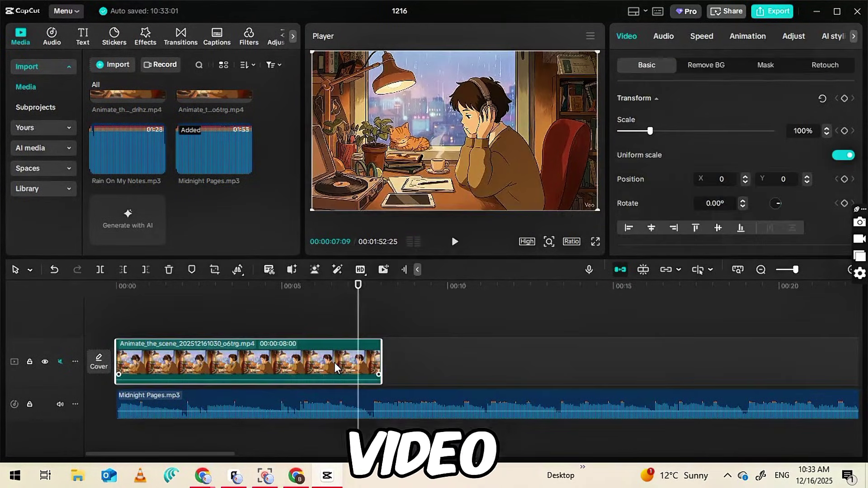
# Step: Slow the clip to about 0.43x, add another clip, and export as 720P mp4
pyautogui.click(701, 39)
pyautogui.moveTo(644, 118); pyautogui.dragTo(631, 118)
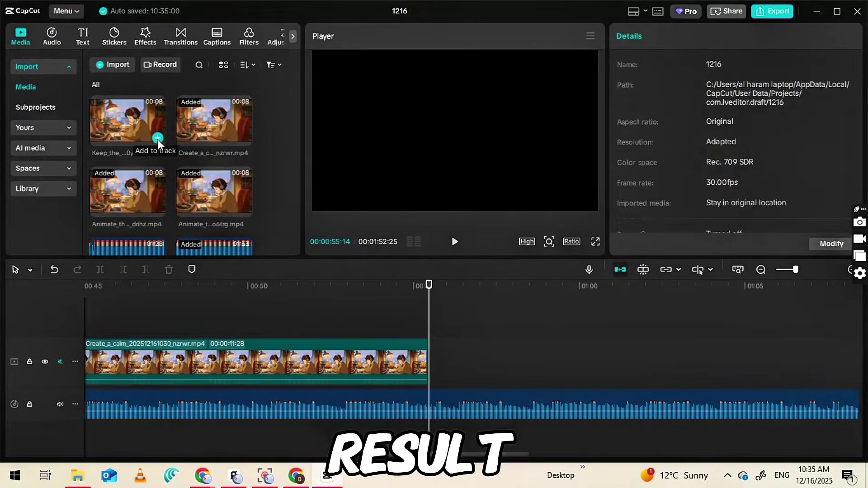
pyautogui.click(157, 138)
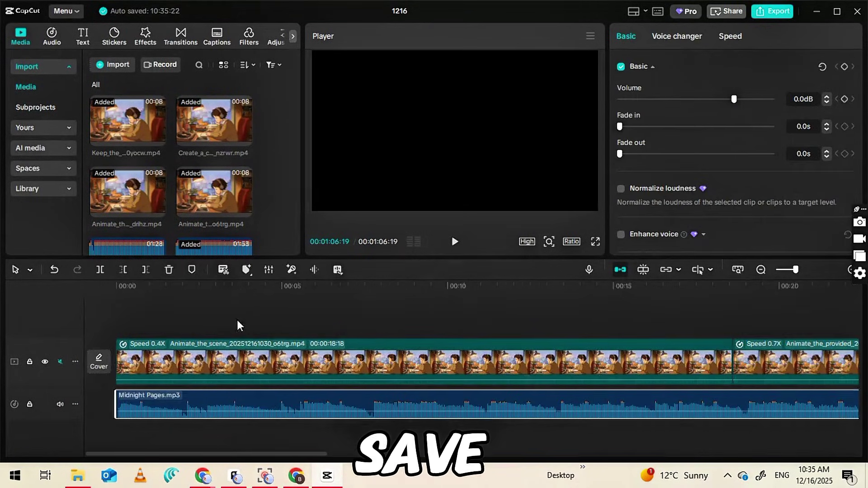
pyautogui.click(354, 325)
pyautogui.click(503, 318)
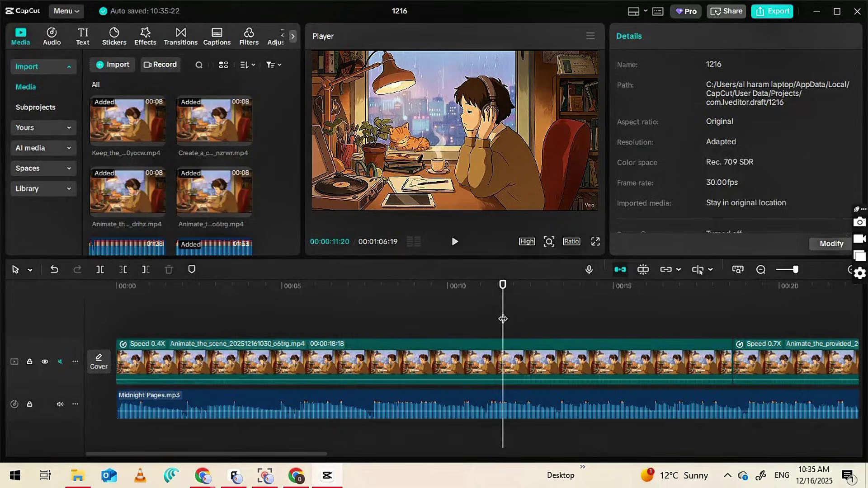
pyautogui.click(766, 15)
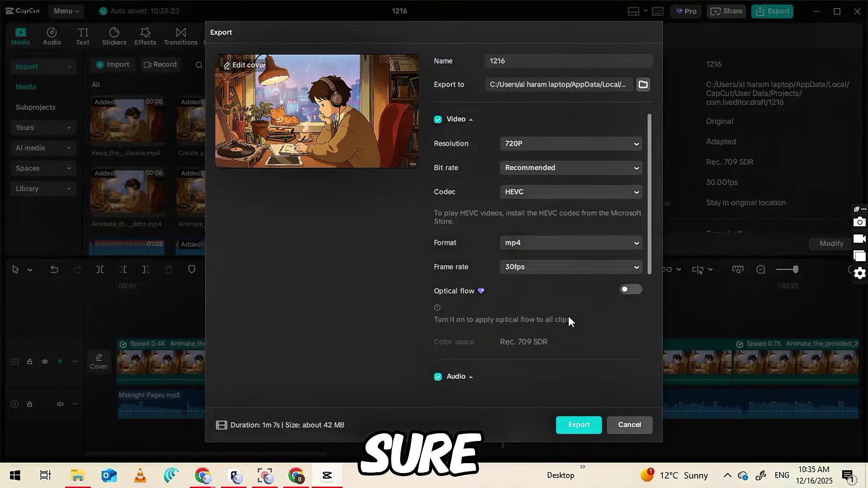
pyautogui.click(579, 426)
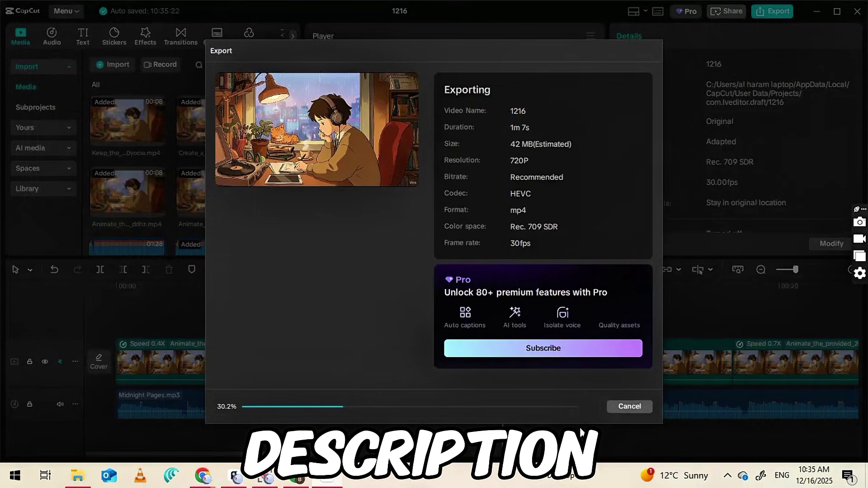